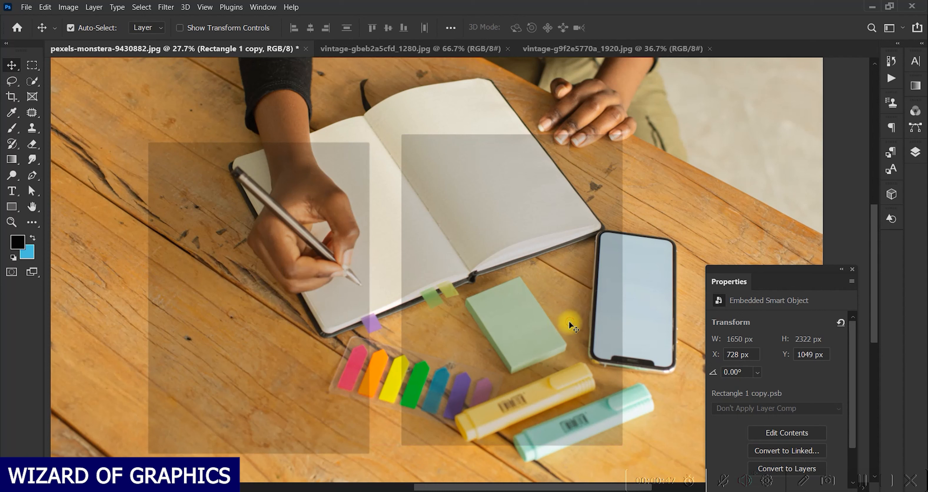
# Rotate the Rectangle 1 placeholder to -26.17° and scale it to about 60% over the notebook's right page
pyautogui.moveTo(572, 325); pyautogui.dragTo(574, 316)
pyautogui.hotkey('ctrl', 't')
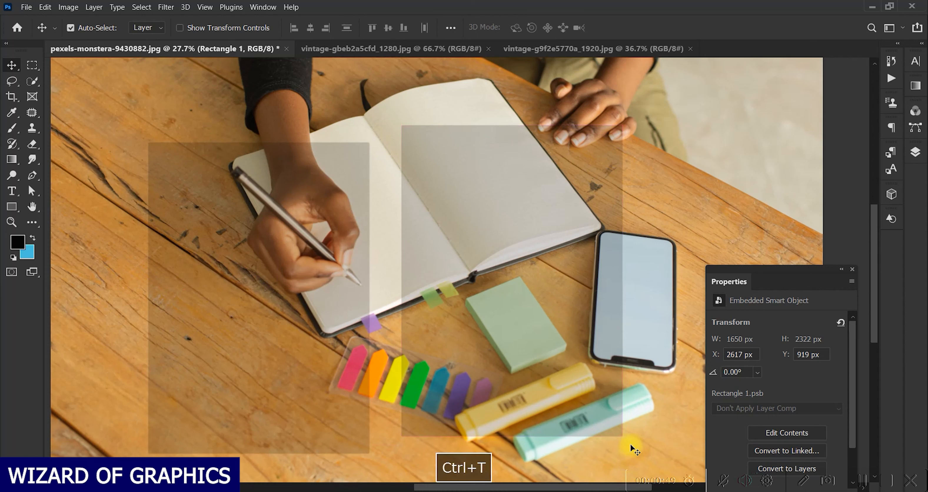
pyautogui.hotkey('ctrl', 't')
pyautogui.moveTo(635, 449); pyautogui.dragTo(671, 363)
pyautogui.moveTo(538, 372); pyautogui.dragTo(559, 275)
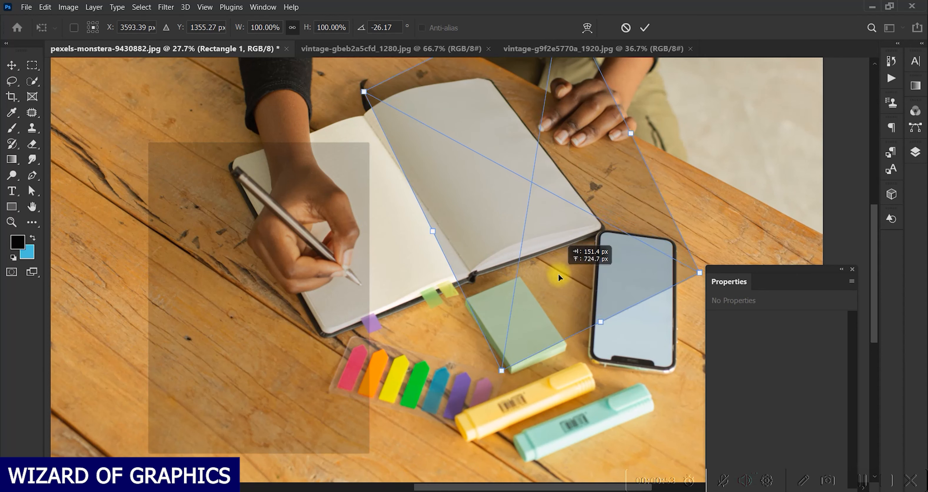
pyautogui.moveTo(700, 273); pyautogui.dragTo(620, 243)
pyautogui.moveTo(519, 215); pyautogui.dragTo(457, 194)
pyautogui.moveTo(510, 240); pyautogui.dragTo(519, 247)
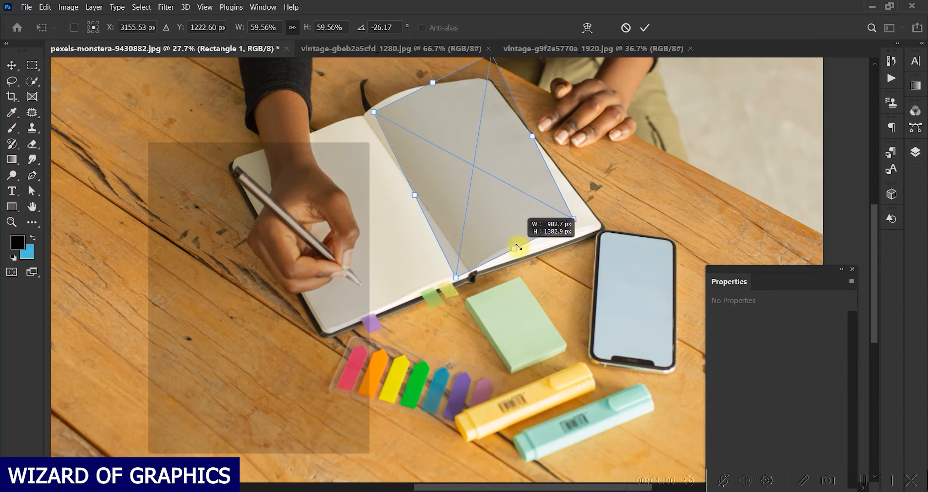
# Refine Rectangle 1 to a -34.28° rotation and 61.04% scale, aligned along the notebook's spine, and apply the transform
pyautogui.moveTo(594, 224); pyautogui.dragTo(600, 200)
pyautogui.moveTo(490, 186)
pyautogui.mouseDown()
pyautogui.moveTo(485, 173)
pyautogui.moveTo(485, 182)
pyautogui.mouseUp()
pyautogui.moveTo(526, 236); pyautogui.dragTo(527, 231)
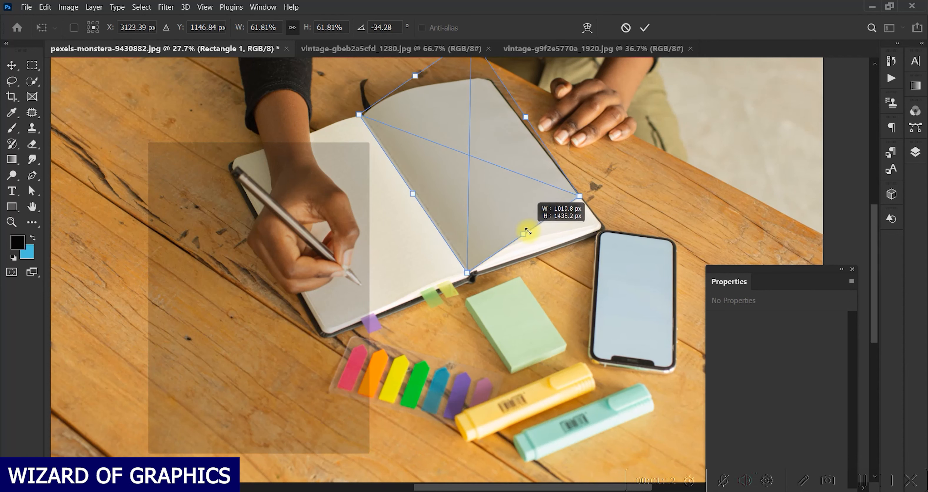
pyautogui.moveTo(512, 193); pyautogui.dragTo(513, 193)
pyautogui.moveTo(526, 235); pyautogui.dragTo(524, 233)
pyautogui.doubleClick(485, 186)
# Distort Rectangle 1 so its two outer corners meet the outer corners of the notebook's right page
pyautogui.press('space')
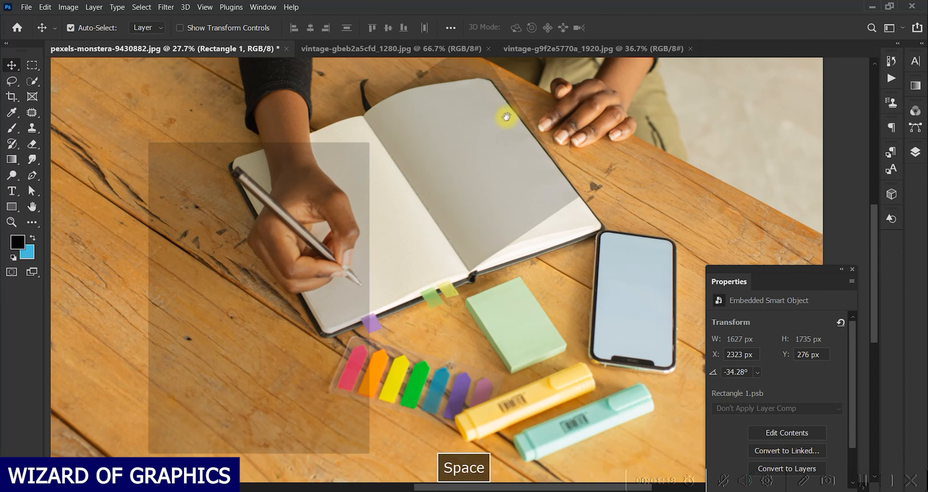
pyautogui.moveTo(506, 116); pyautogui.dragTo(508, 183)
pyautogui.hotkey('ctrl', 't')
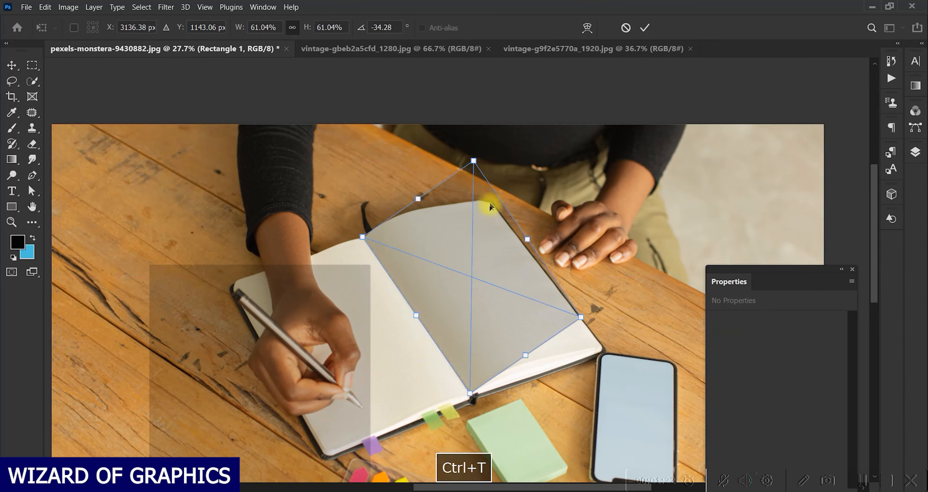
pyautogui.rightClick(477, 168)
pyautogui.click(505, 242)
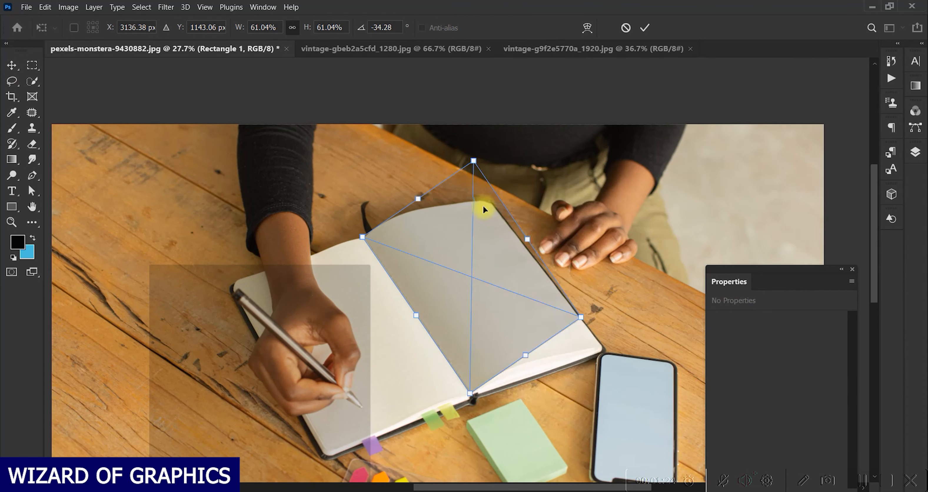
pyautogui.moveTo(475, 164); pyautogui.dragTo(485, 204)
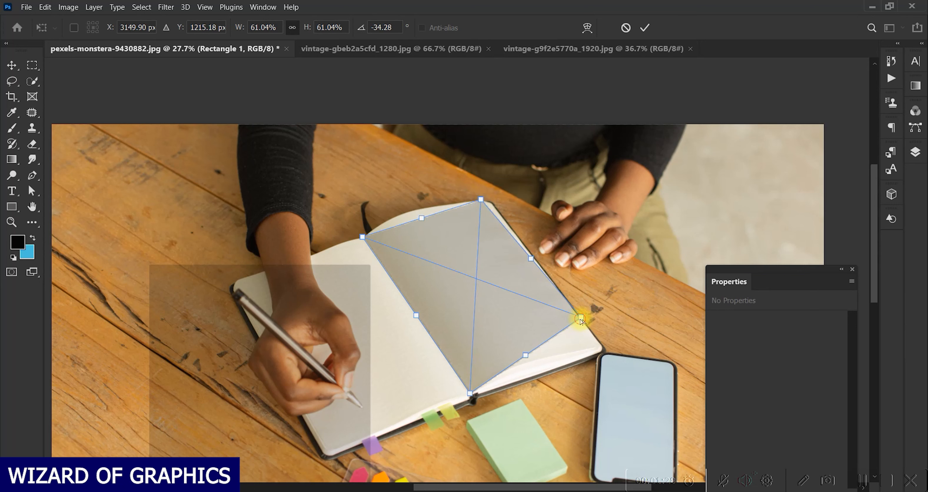
pyautogui.moveTo(580, 319); pyautogui.dragTo(596, 349)
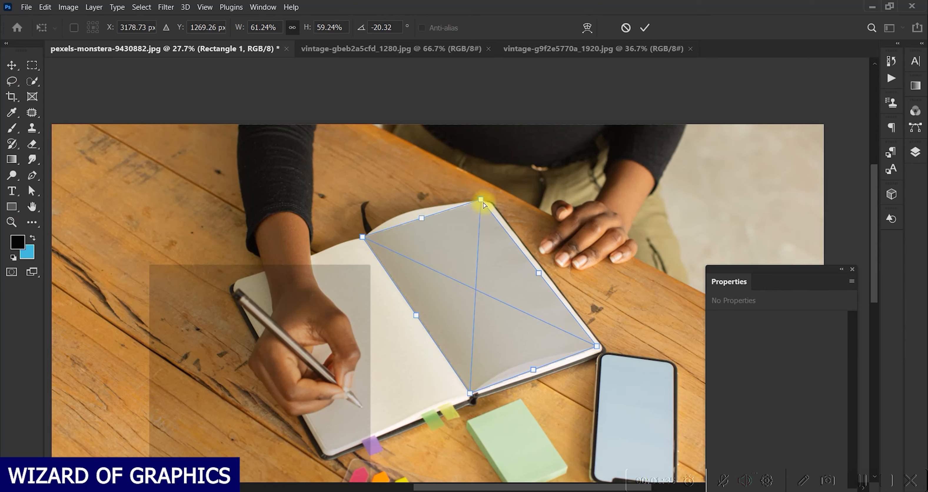
# Fine-tune Rectangle 1's two spine-side corners so they sit exactly at the upper and lower ends of the notebook's fold
pyautogui.scroll(10, 485, 203)
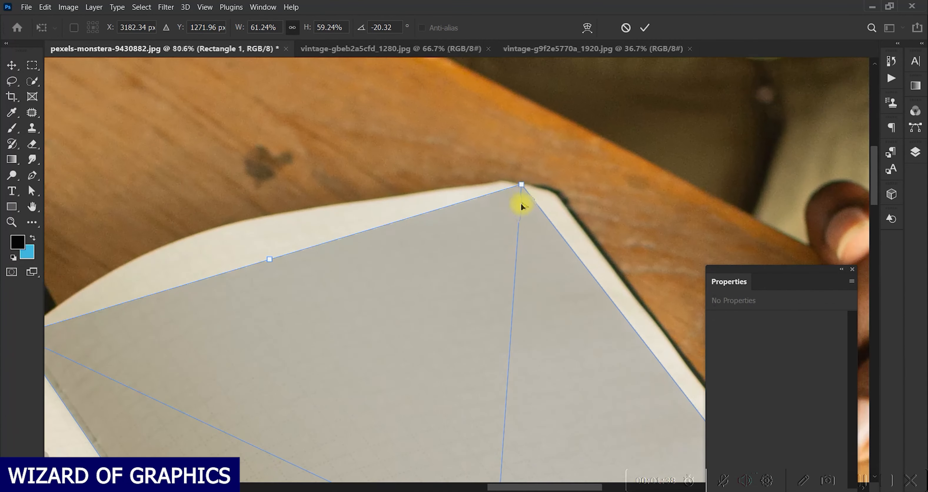
pyautogui.moveTo(287, 287); pyautogui.dragTo(453, 243)
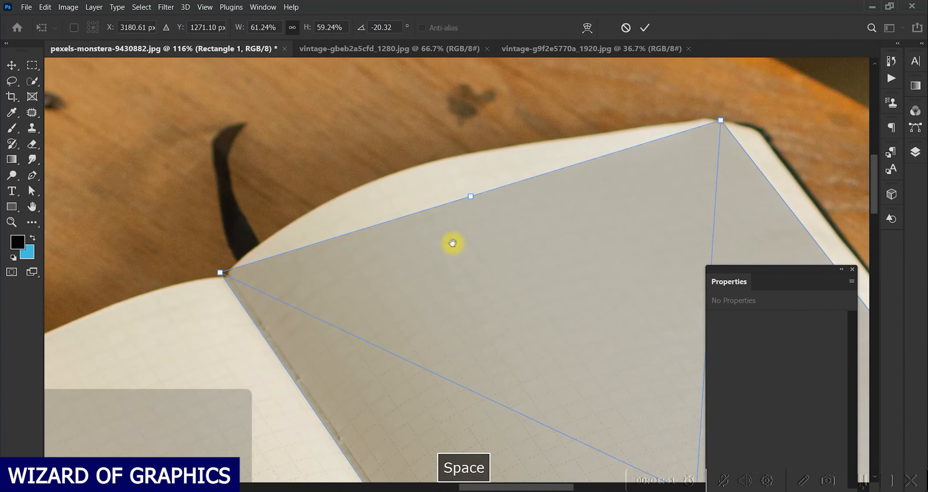
pyautogui.moveTo(220, 277); pyautogui.dragTo(224, 276)
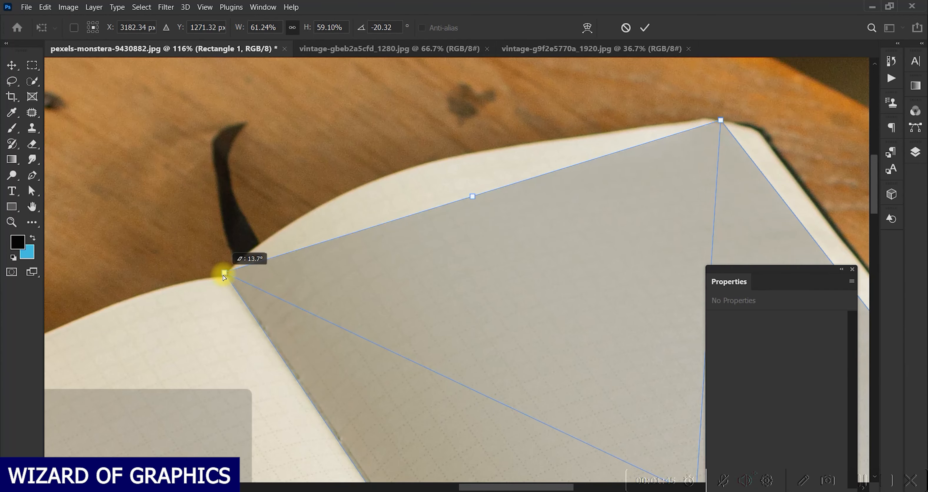
pyautogui.moveTo(381, 379); pyautogui.dragTo(296, 137)
pyautogui.moveTo(296, 137); pyautogui.dragTo(361, 322)
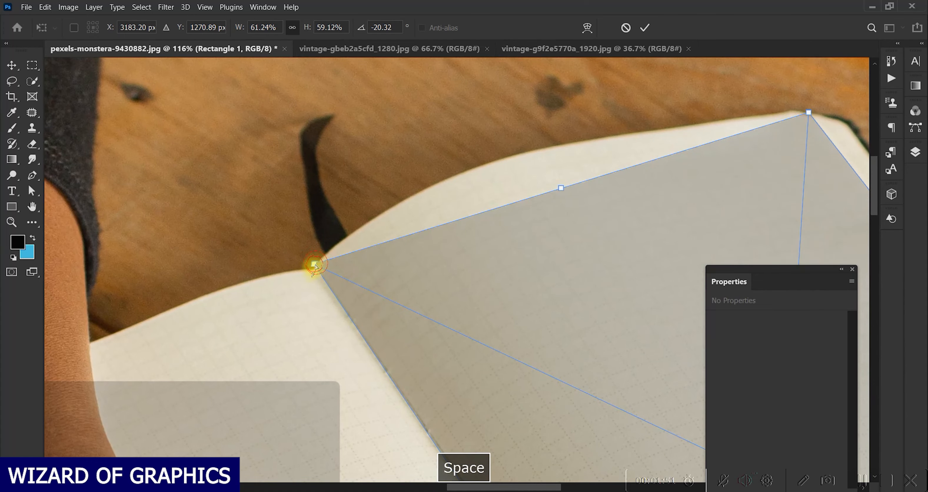
pyautogui.moveTo(314, 266); pyautogui.dragTo(317, 263)
pyautogui.moveTo(649, 404); pyautogui.dragTo(426, 190)
pyautogui.moveTo(433, 307); pyautogui.dragTo(438, 306)
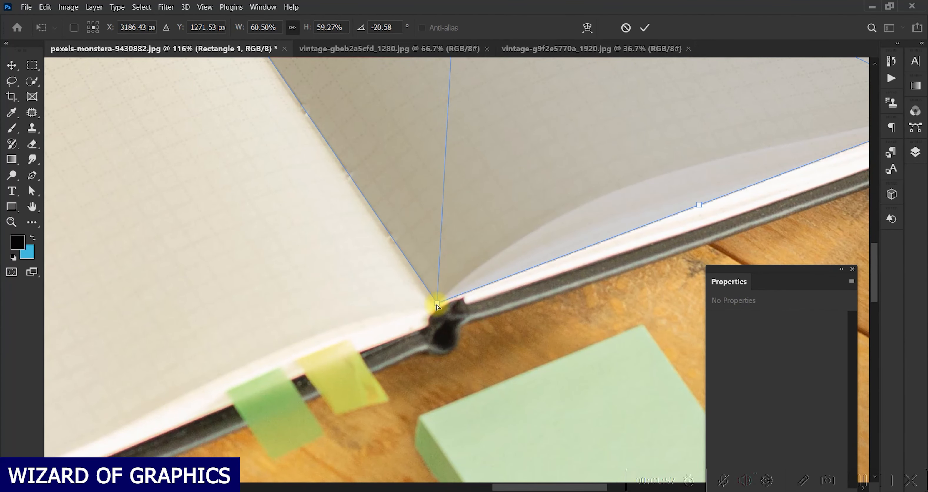
# Warp Rectangle 1's lower edge to follow the curved bottom edge of the right page
pyautogui.moveTo(610, 153); pyautogui.dragTo(481, 290)
pyautogui.rightClick(492, 211)
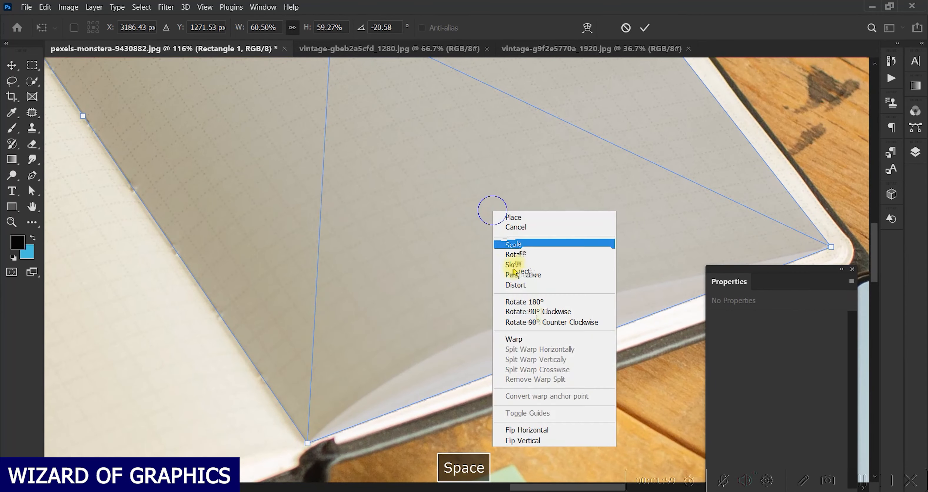
pyautogui.click(532, 342)
pyautogui.moveTo(486, 384); pyautogui.dragTo(498, 273)
pyautogui.moveTo(655, 302); pyautogui.dragTo(585, 251)
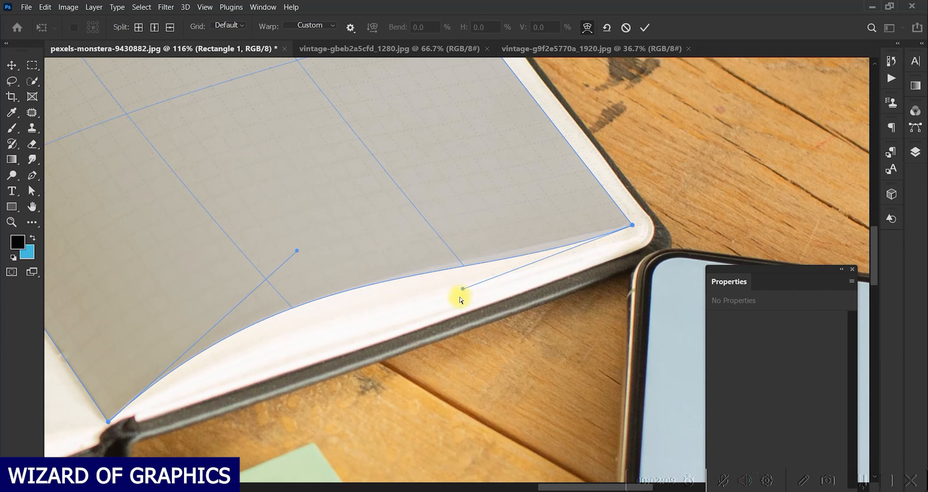
pyautogui.moveTo(462, 289); pyautogui.dragTo(475, 275)
pyautogui.moveTo(632, 225); pyautogui.dragTo(626, 227)
pyautogui.moveTo(357, 245)
pyautogui.mouseDown()
pyautogui.moveTo(348, 224)
pyautogui.moveTo(354, 245)
pyautogui.mouseUp()
# Warp Rectangle 1's upper edge to follow the curved top of the right page and adjust its outer top corner
pyautogui.press('space')
pyautogui.moveTo(299, 158); pyautogui.dragTo(578, 431)
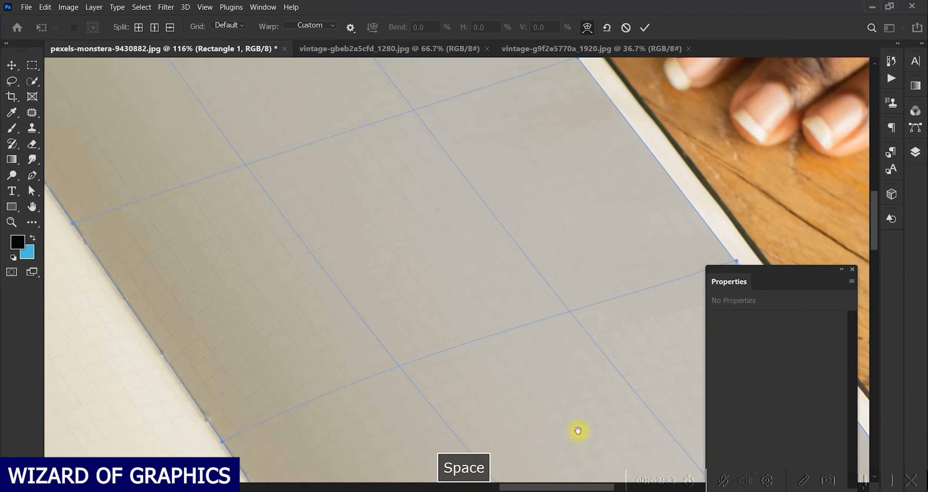
pyautogui.moveTo(333, 116); pyautogui.dragTo(560, 436)
pyautogui.moveTo(378, 280); pyautogui.dragTo(358, 239)
pyautogui.moveTo(480, 212); pyautogui.dragTo(483, 216)
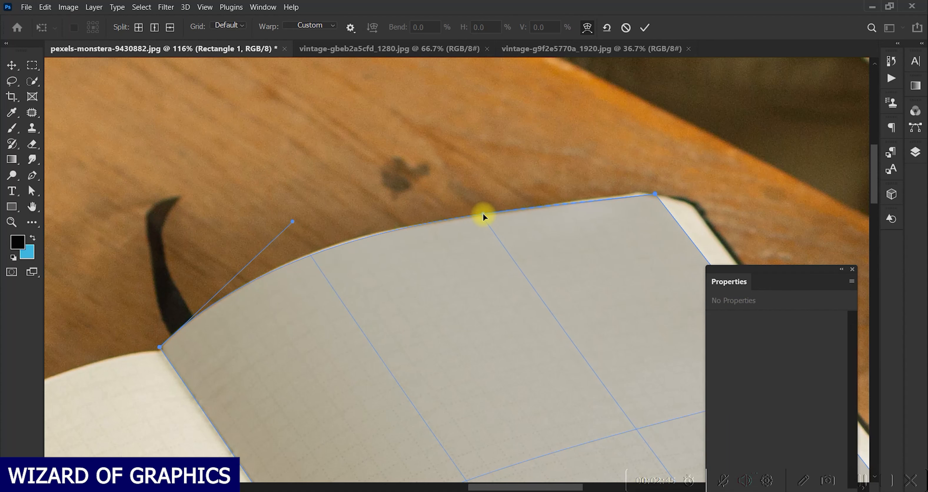
pyautogui.moveTo(652, 197); pyautogui.dragTo(644, 194)
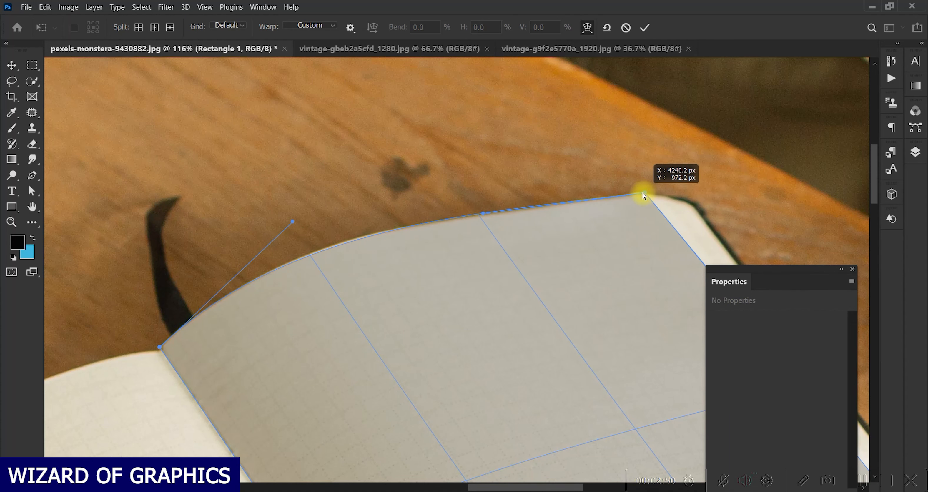
# Check the lower outer corner of Rectangle 1 against the right page and apply the warp
pyautogui.moveTo(611, 280); pyautogui.dragTo(467, 149)
pyautogui.scroll(-5, 467, 147)
pyautogui.moveTo(553, 319); pyautogui.dragTo(330, 143)
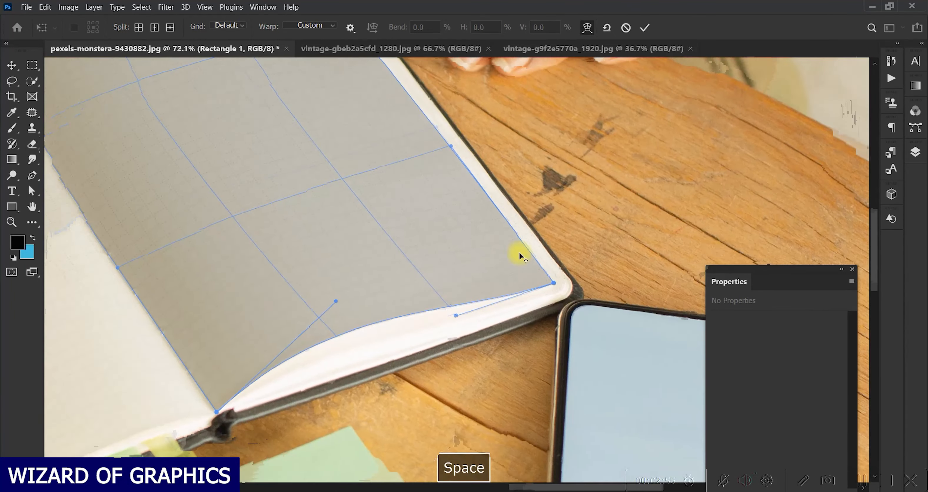
pyautogui.scroll(12, 521, 255)
pyautogui.moveTo(580, 326); pyautogui.dragTo(547, 317)
pyautogui.scroll(-20, 516, 323)
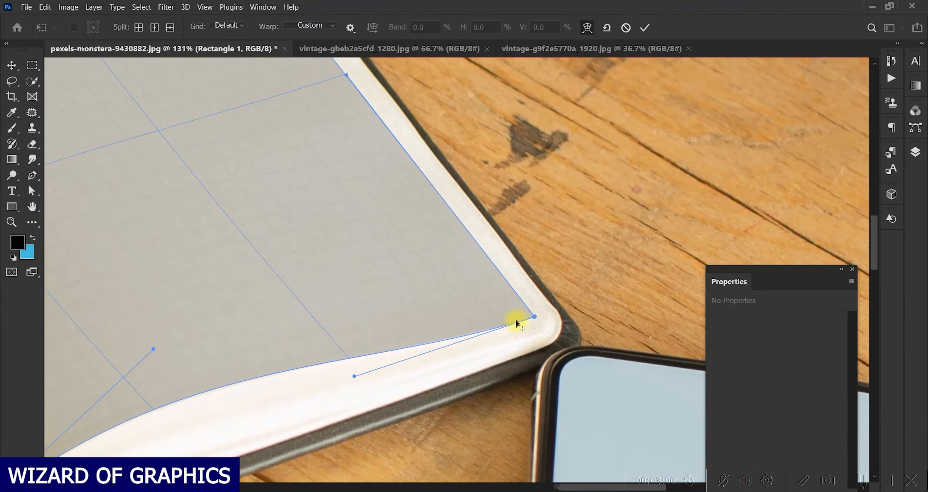
pyautogui.press('space')
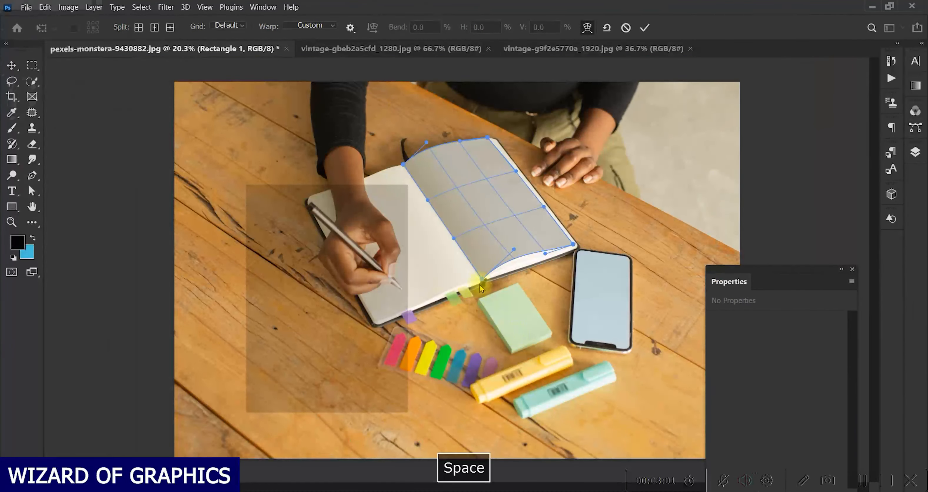
pyautogui.click(644, 27)
# Move Rectangle 1 copy over the notebook's left page, rotate it to -33.16° and scale it to 73.04%
pyautogui.moveTo(347, 278); pyautogui.dragTo(365, 230)
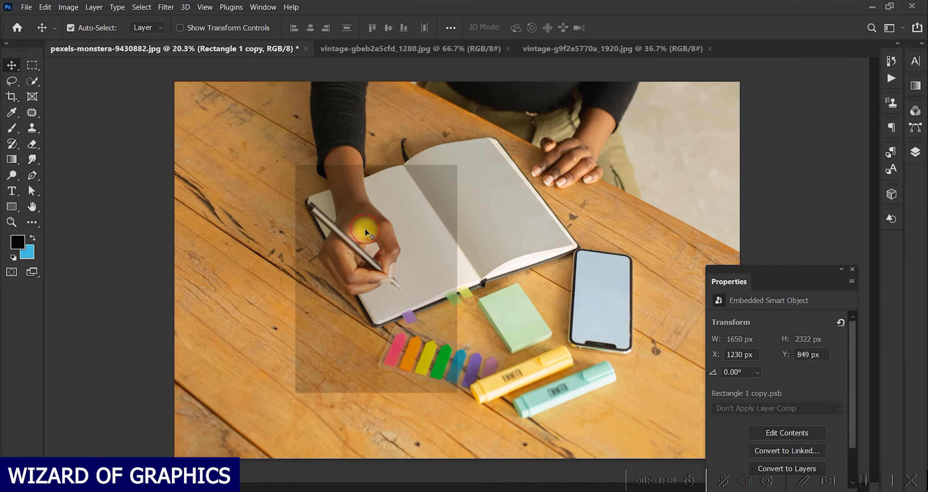
pyautogui.moveTo(415, 280)
pyautogui.mouseDown()
pyautogui.moveTo(382, 248)
pyautogui.moveTo(401, 283)
pyautogui.mouseUp()
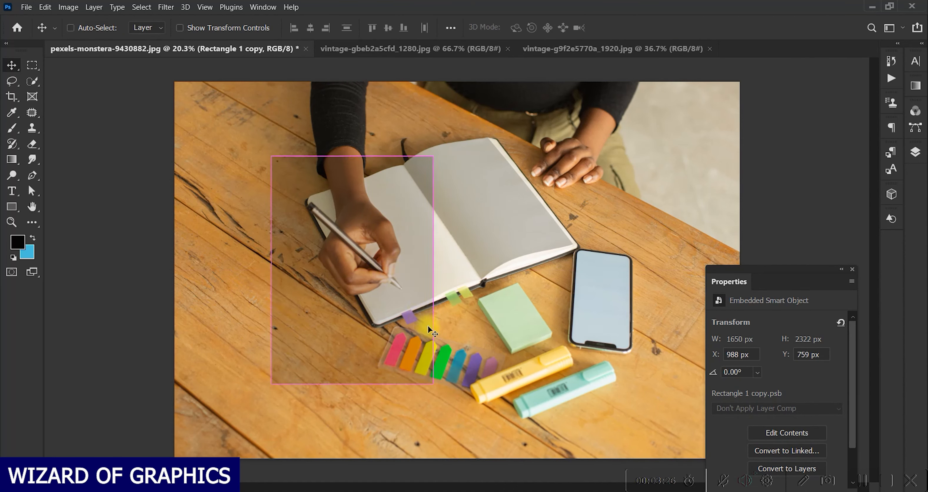
pyautogui.hotkey('ctrl', 't')
pyautogui.moveTo(429, 389); pyautogui.dragTo(445, 312)
pyautogui.moveTo(366, 301); pyautogui.dragTo(399, 280)
pyautogui.moveTo(481, 311); pyautogui.dragTo(483, 306)
pyautogui.moveTo(439, 291); pyautogui.dragTo(447, 287)
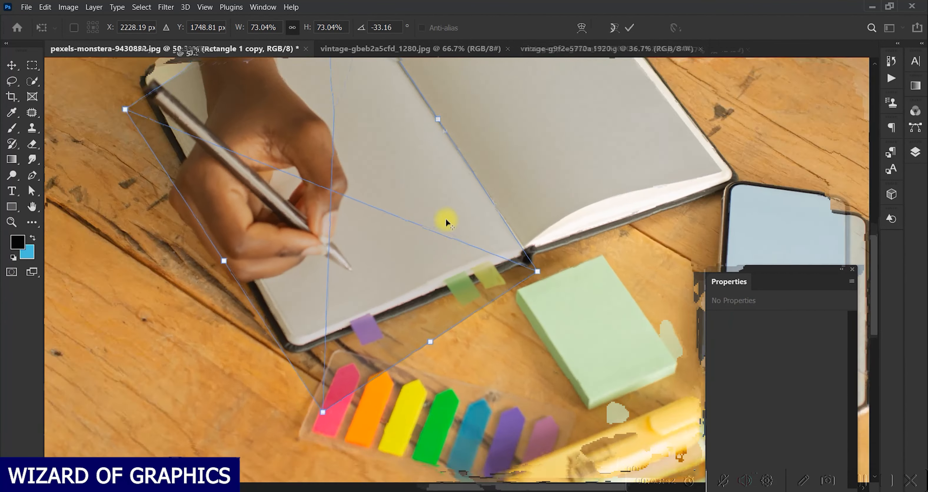
# Scale Rectangle 1 copy down to 61.44% and align its inner edge with the notebook's spine
pyautogui.moveTo(445, 217); pyautogui.dragTo(421, 213)
pyautogui.moveTo(305, 148); pyautogui.dragTo(318, 162)
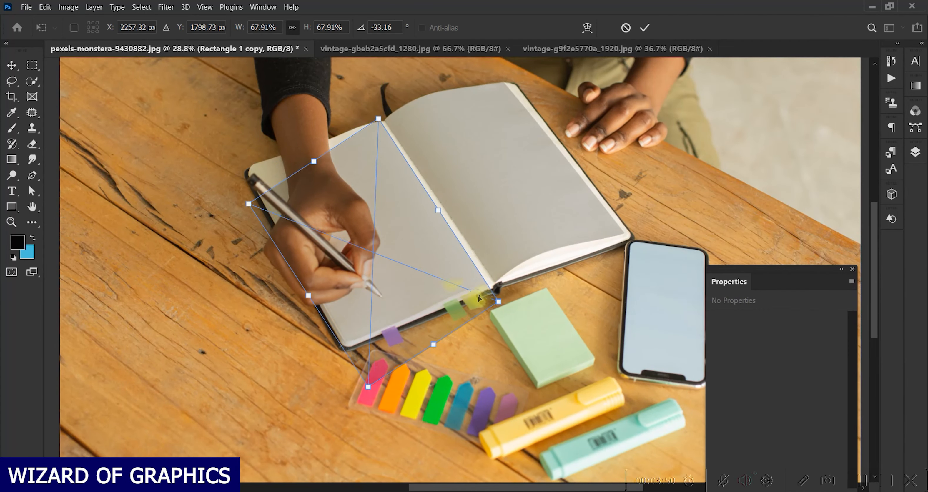
pyautogui.moveTo(434, 344); pyautogui.dragTo(427, 326)
pyautogui.moveTo(417, 299); pyautogui.dragTo(428, 291)
pyautogui.moveTo(434, 322); pyautogui.dragTo(433, 320)
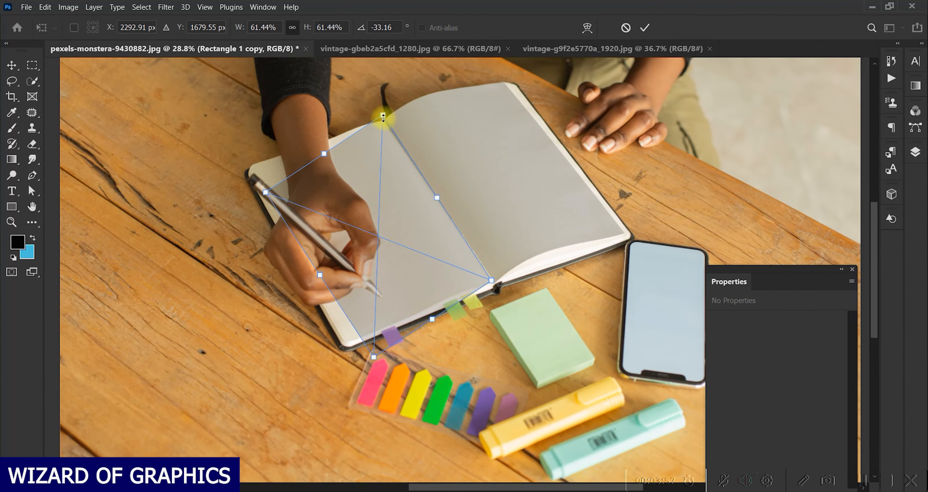
# Distort Rectangle 1 copy so its upper spine corner and both outer corners meet the left page's corners
pyautogui.rightClick(358, 215)
pyautogui.click(396, 289)
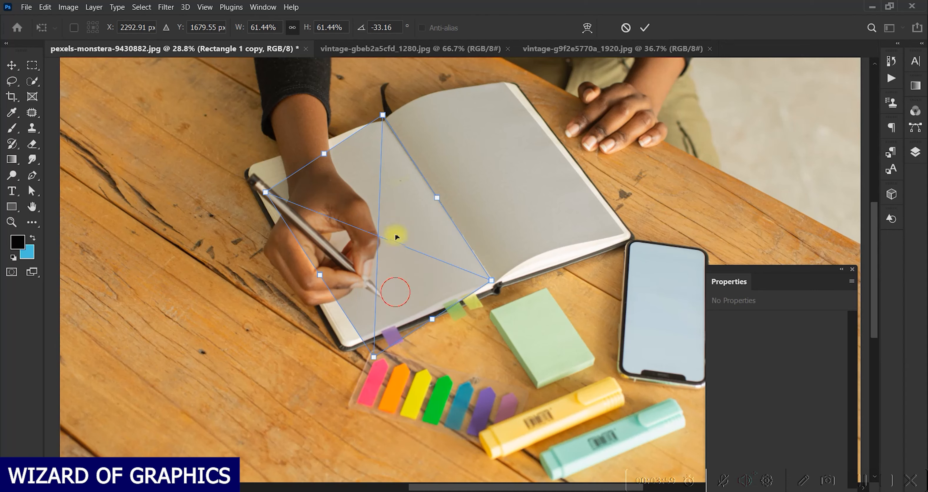
pyautogui.moveTo(383, 116); pyautogui.dragTo(385, 119)
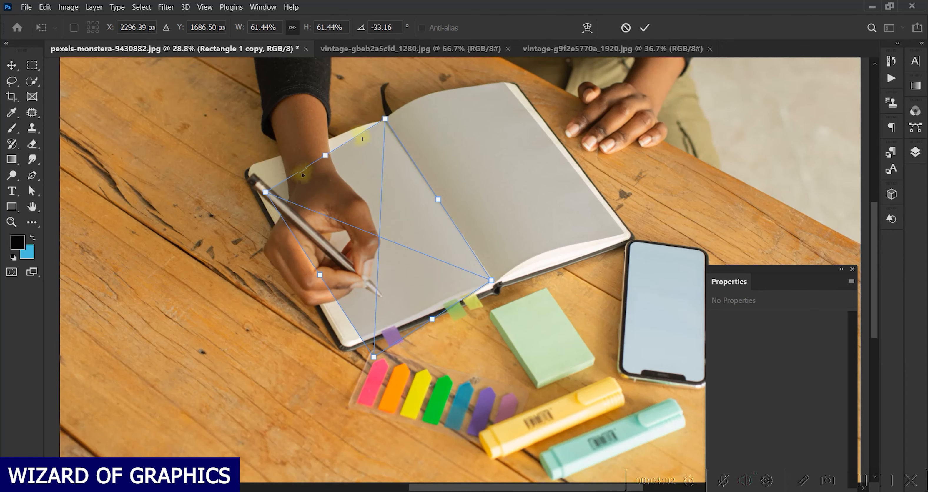
pyautogui.moveTo(265, 193); pyautogui.dragTo(251, 164)
pyautogui.moveTo(374, 357); pyautogui.dragTo(345, 347)
# Fine-tune the corners of Rectangle 1 copy so they match the left page's corners precisely
pyautogui.scroll(3, 373, 179)
pyautogui.moveTo(208, 120); pyautogui.dragTo(309, 337)
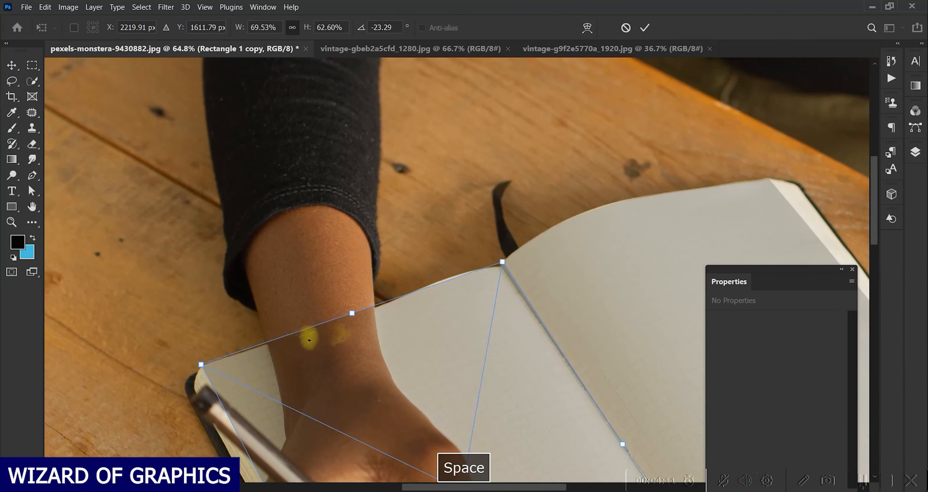
pyautogui.moveTo(201, 364)
pyautogui.mouseDown()
pyautogui.moveTo(198, 375)
pyautogui.moveTo(202, 365)
pyautogui.mouseUp()
pyautogui.moveTo(512, 468); pyautogui.dragTo(476, 280)
pyautogui.moveTo(363, 339); pyautogui.dragTo(365, 331)
pyautogui.moveTo(684, 217); pyautogui.dragTo(455, 415)
pyautogui.moveTo(352, 173); pyautogui.dragTo(621, 400)
pyautogui.moveTo(479, 270)
pyautogui.mouseDown()
pyautogui.moveTo(474, 285)
pyautogui.moveTo(477, 274)
pyautogui.mouseUp()
# Warp the spine side of Rectangle 1 copy's upper edge along the left page's curve and add a warp split at the wrist
pyautogui.moveTo(461, 384); pyautogui.dragTo(473, 299)
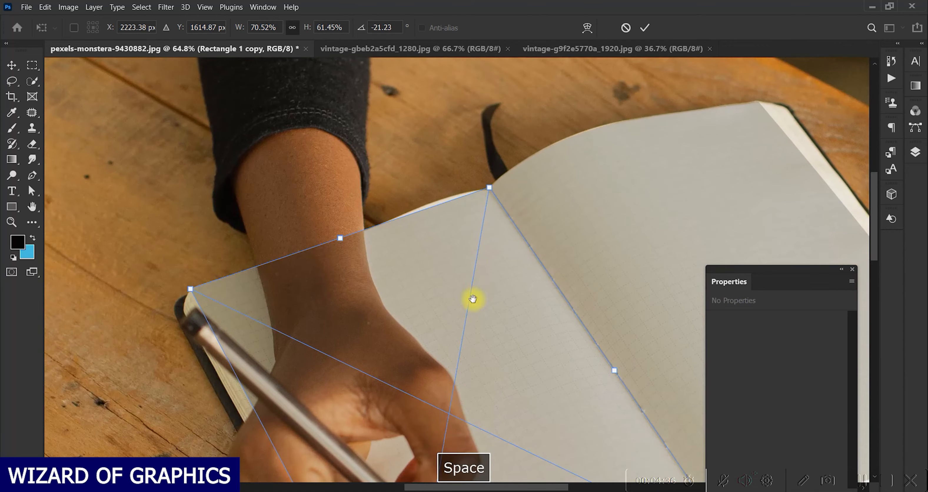
pyautogui.rightClick(401, 265)
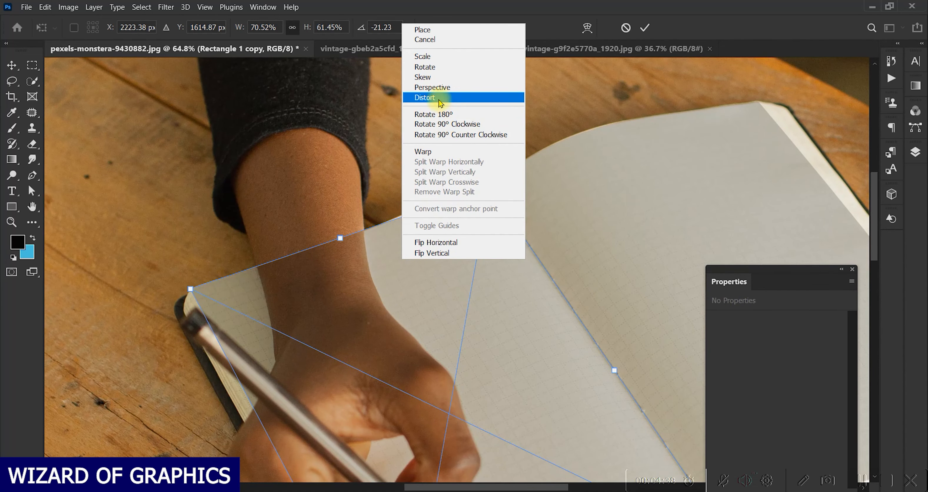
pyautogui.click(422, 153)
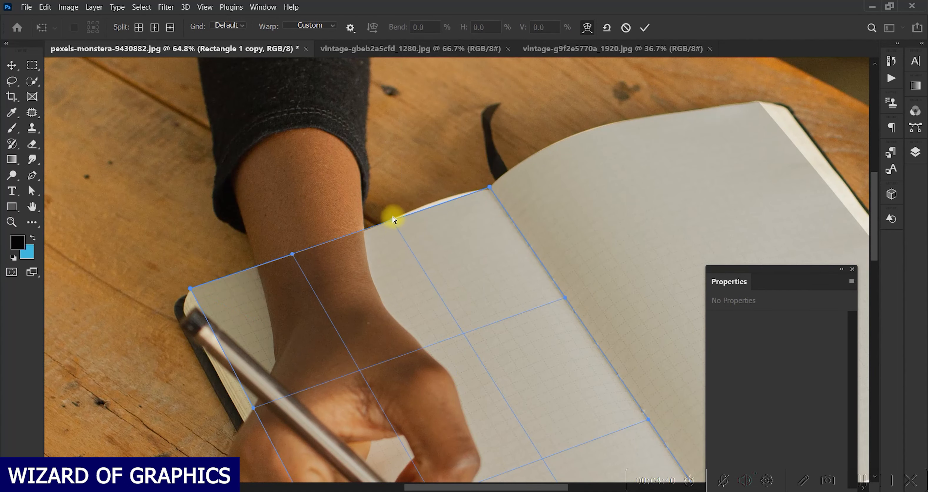
pyautogui.moveTo(391, 221); pyautogui.dragTo(491, 192)
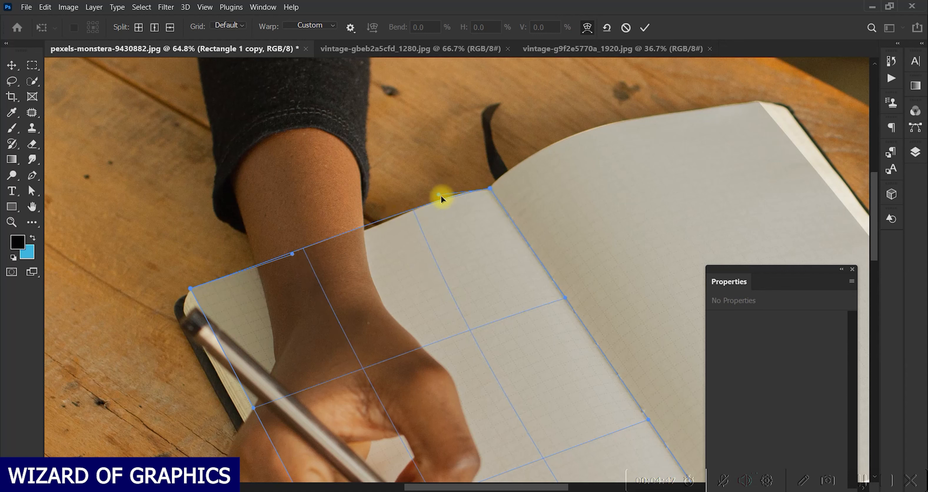
pyautogui.moveTo(292, 258); pyautogui.dragTo(255, 271)
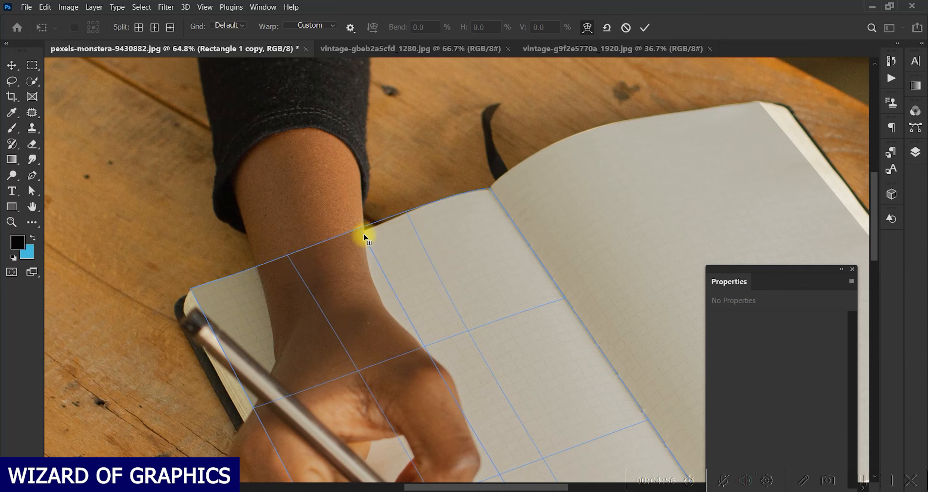
pyautogui.keyDown('ctrl'); pyautogui.click(361, 230); pyautogui.keyUp('ctrl')
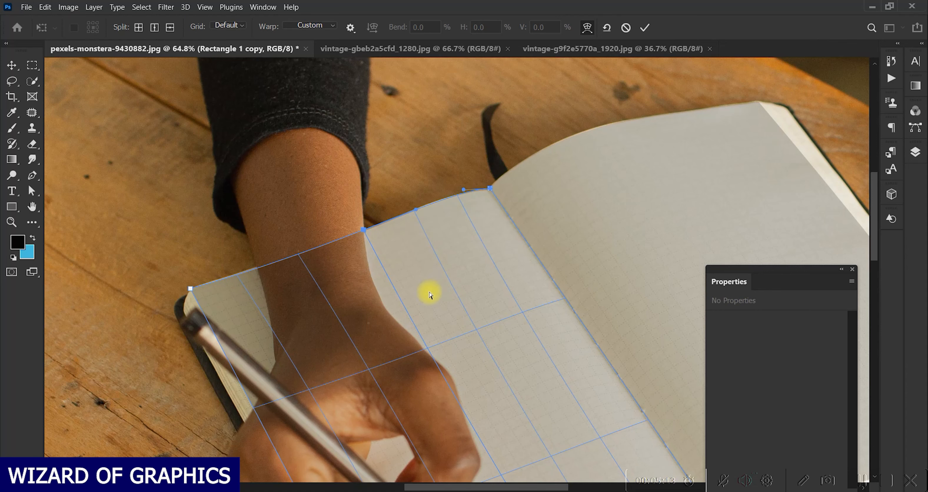
# Warp the lower edge of Rectangle 1 copy to follow the left page's curve and align its outer corner with the page corner
pyautogui.moveTo(513, 306); pyautogui.dragTo(417, 116)
pyautogui.moveTo(529, 360); pyautogui.dragTo(431, 273)
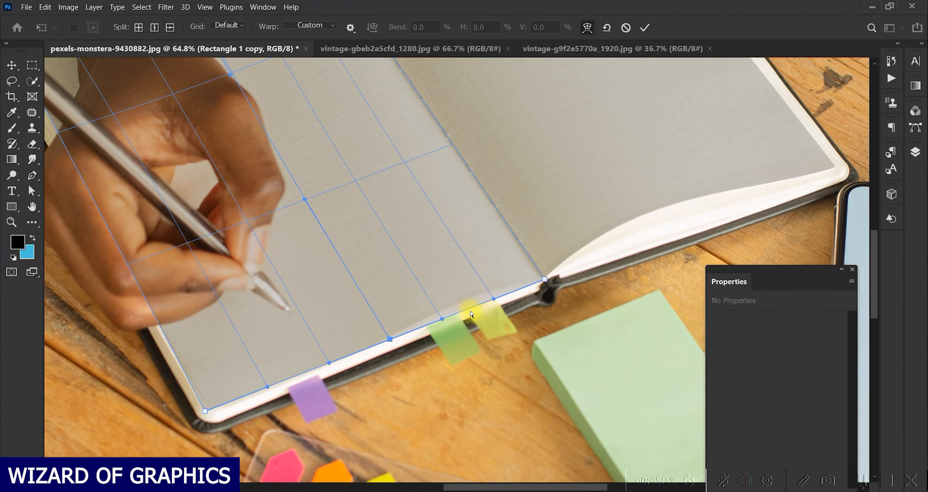
pyautogui.moveTo(470, 312); pyautogui.dragTo(469, 297)
pyautogui.click(390, 340)
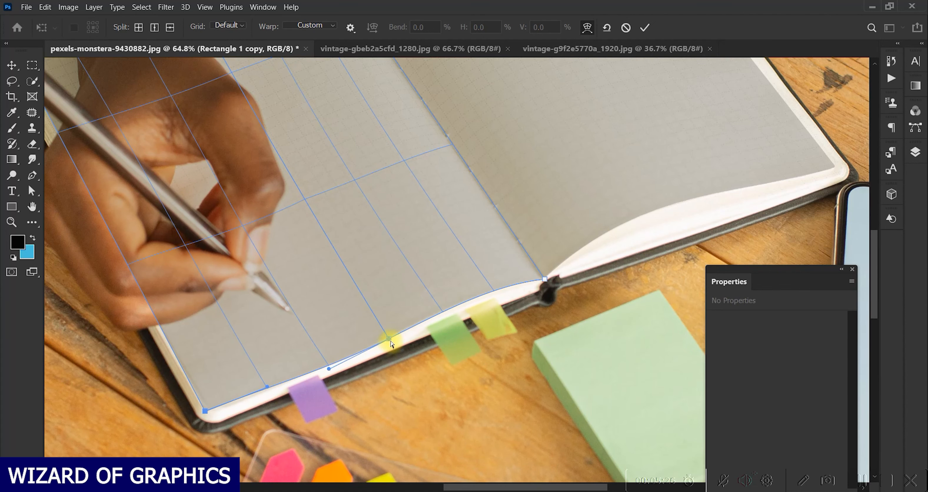
pyautogui.moveTo(390, 339); pyautogui.dragTo(387, 338)
pyautogui.moveTo(202, 415); pyautogui.dragTo(207, 416)
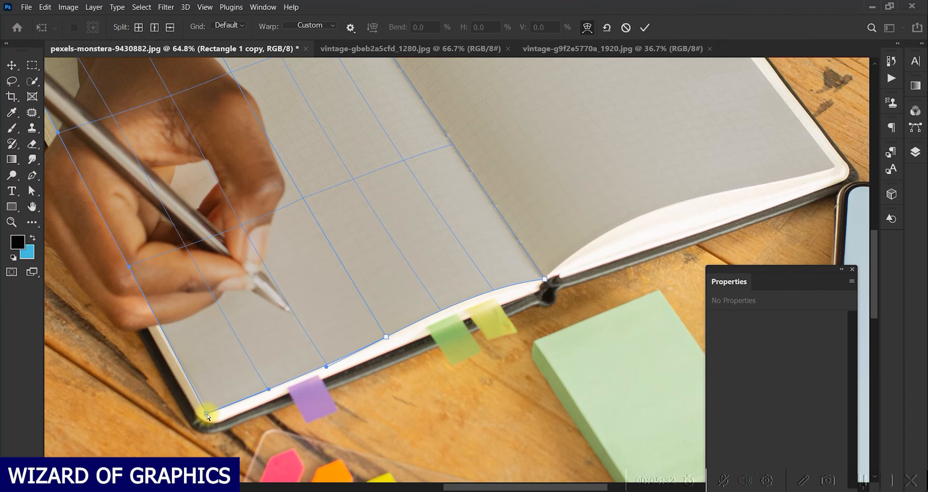
# Check the warped outer and upper edges against the left page and apply the warp to Rectangle 1 copy
pyautogui.press('space')
pyautogui.moveTo(275, 253); pyautogui.dragTo(499, 340)
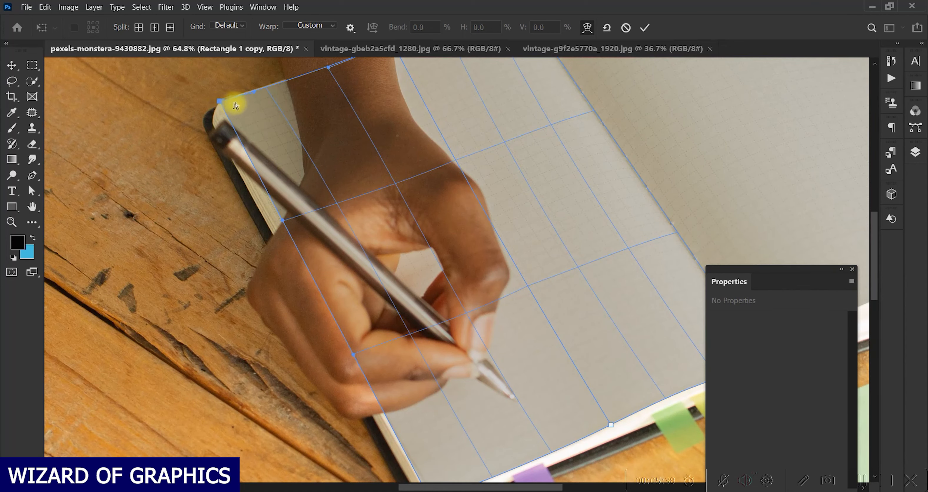
pyautogui.press('space')
pyautogui.moveTo(338, 234); pyautogui.dragTo(274, 293)
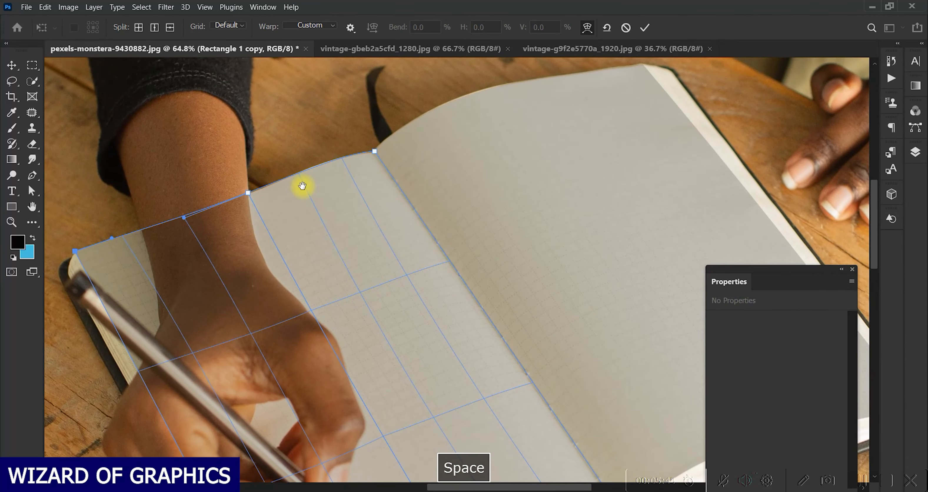
pyautogui.moveTo(402, 265); pyautogui.dragTo(385, 212)
pyautogui.scroll(-3, 386, 215)
pyautogui.click(644, 28)
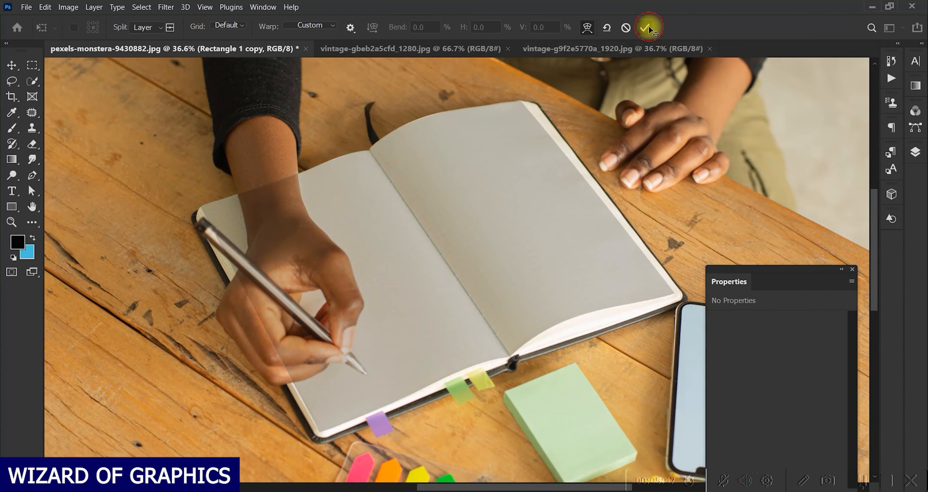
# Show the layer list in place of the properties and open the smart object contents of Rectangle 1 copy
pyautogui.click(851, 269)
pyautogui.click(916, 153)
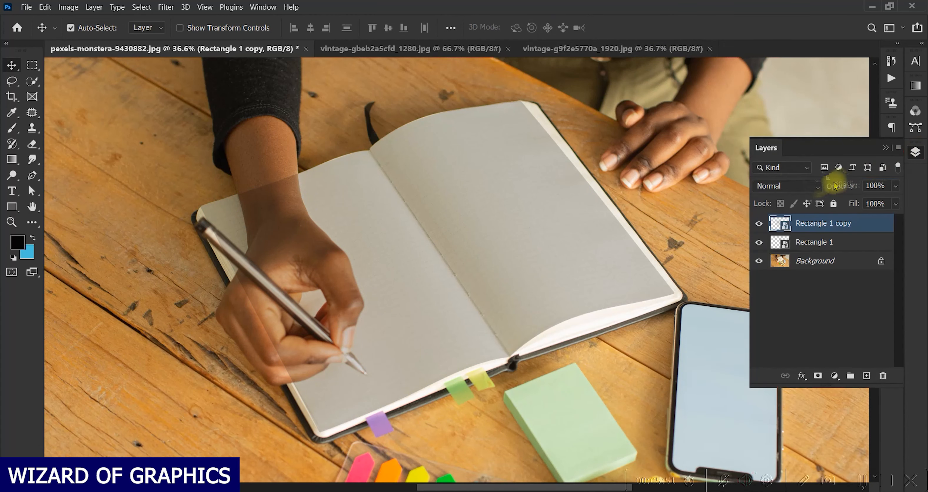
pyautogui.moveTo(787, 149); pyautogui.dragTo(750, 129)
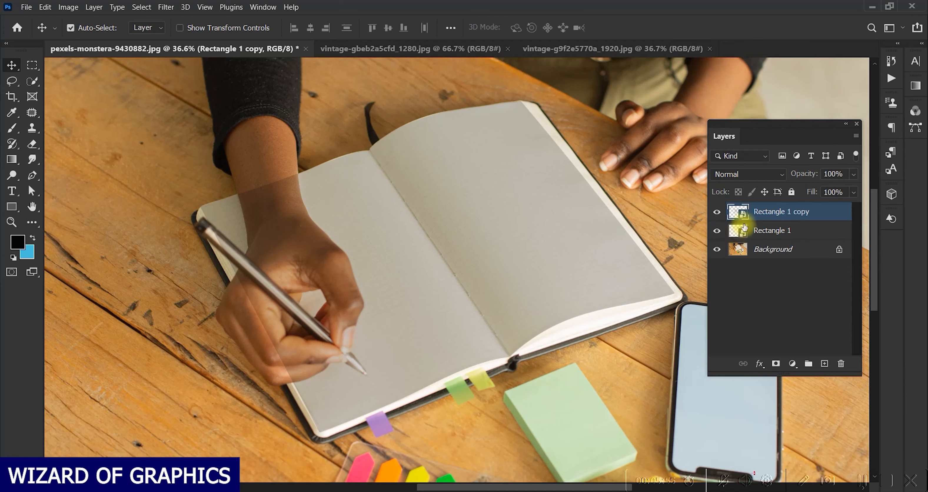
pyautogui.doubleClick(735, 210)
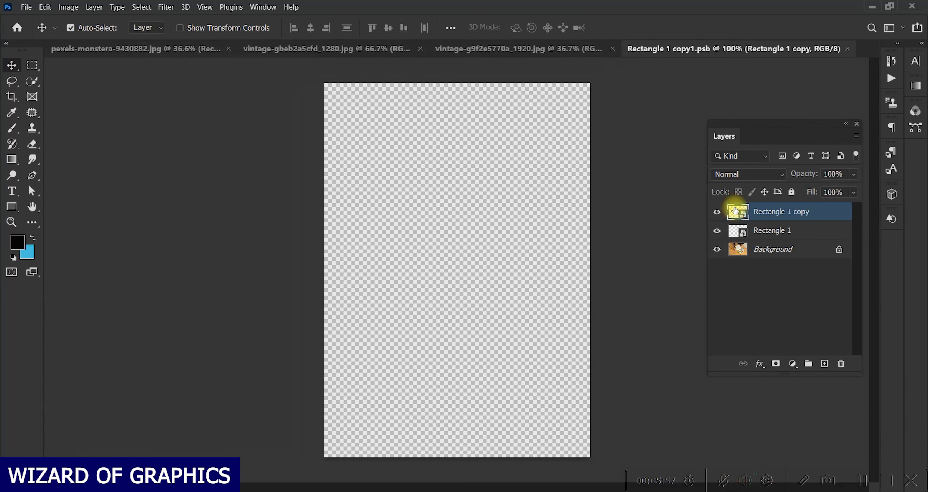
# Cut the whole balloon poster from vintage-gbeb2a5cfd_1280.jpg and paste it into Rectangle 1 copy1.psb
pyautogui.click(346, 50)
pyautogui.hotkey('ctrl', 'a')
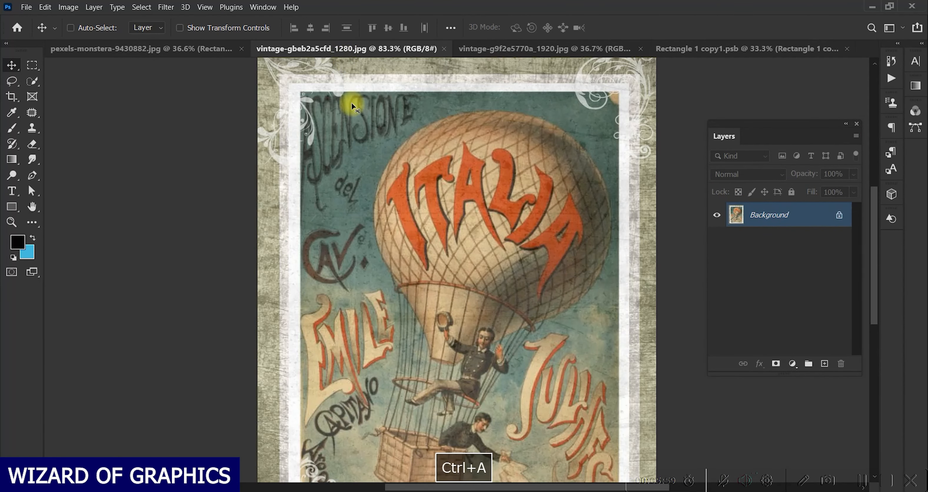
pyautogui.hotkey('ctrl', 'x')
pyautogui.click(685, 48)
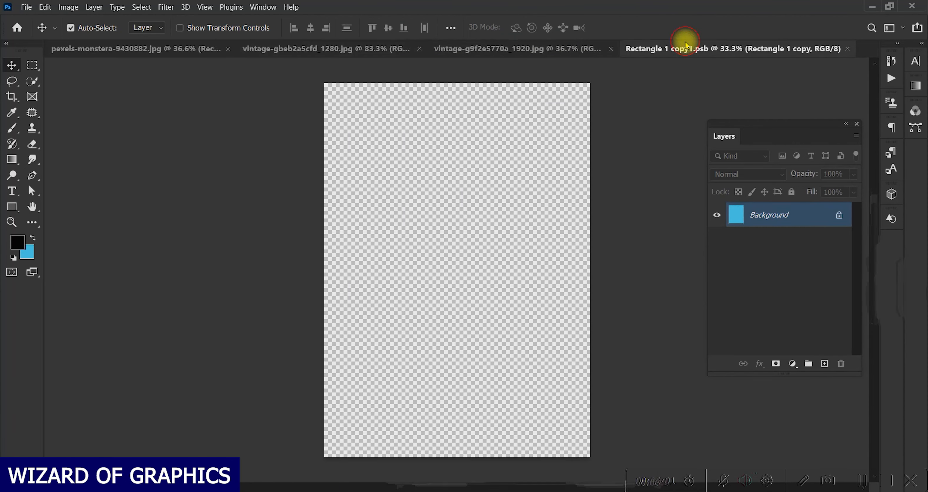
pyautogui.hotkey('ctrl', 'v')
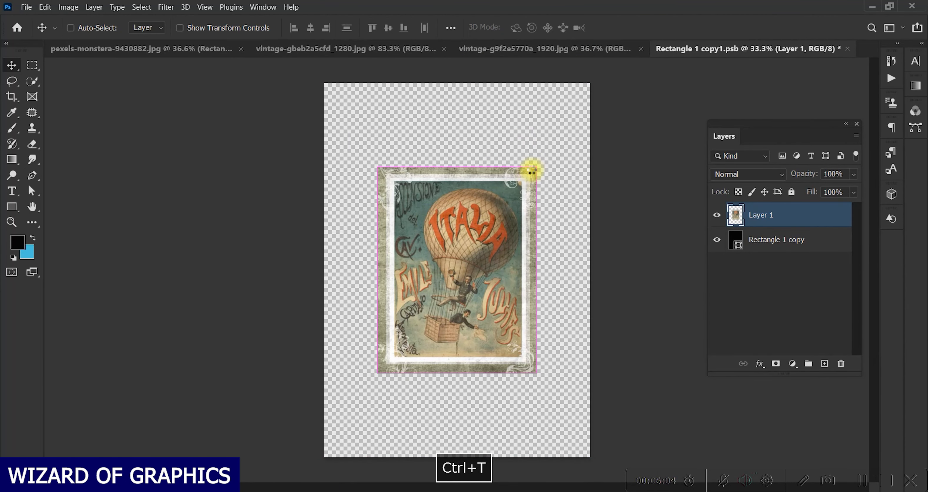
# Scale the balloon poster to -184.83% in width and height so it covers the canvas upside down
pyautogui.press('t')
pyautogui.hotkey('ctrl', 't')
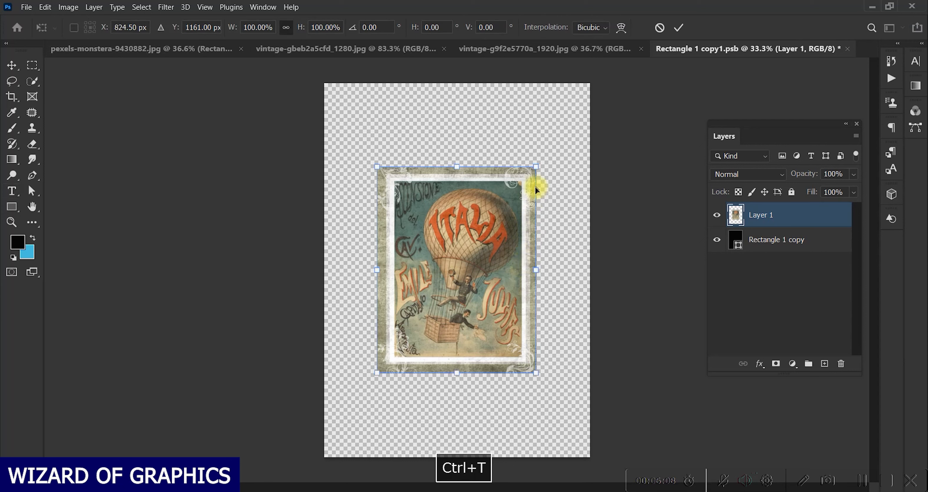
pyautogui.moveTo(536, 168); pyautogui.dragTo(594, 66)
pyautogui.moveTo(512, 175); pyautogui.dragTo(515, 174)
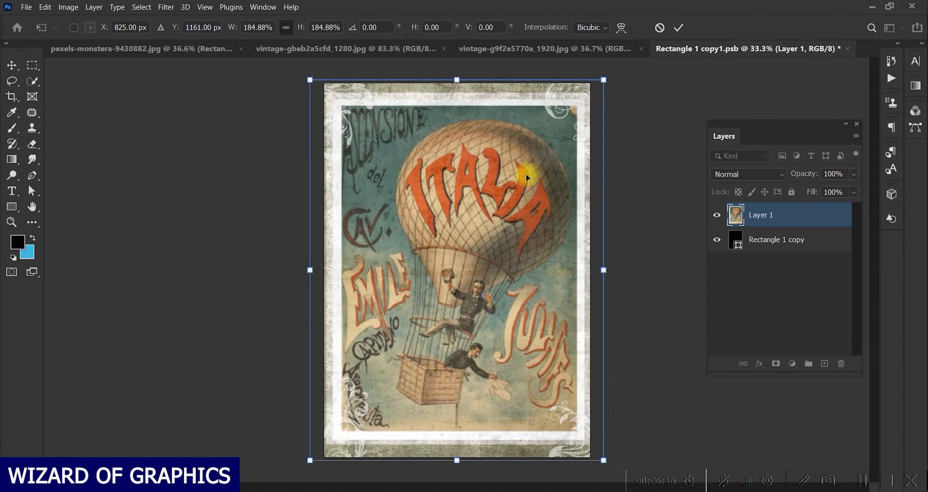
pyautogui.moveTo(613, 75); pyautogui.dragTo(365, 370)
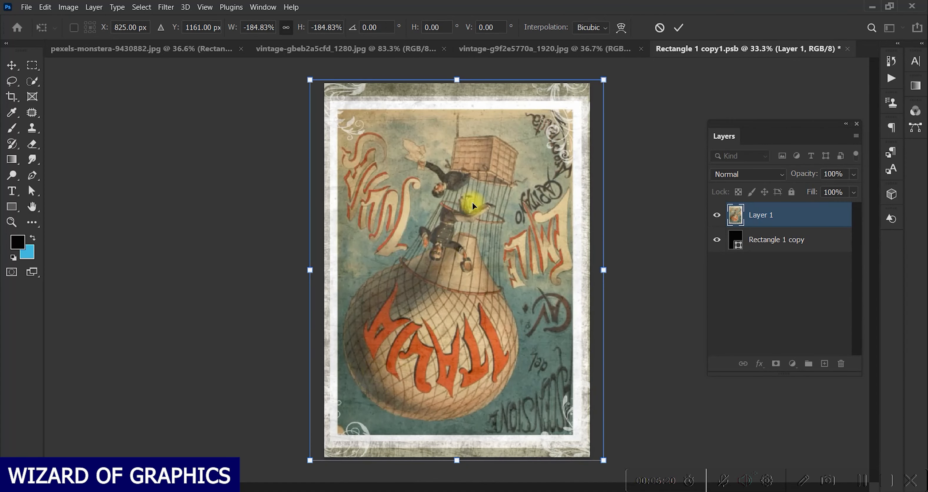
pyautogui.press('Return')
# Save and close Rectangle 1 copy1.psb, and return to the notebook photo document
pyautogui.press('t')
pyautogui.click(847, 49)
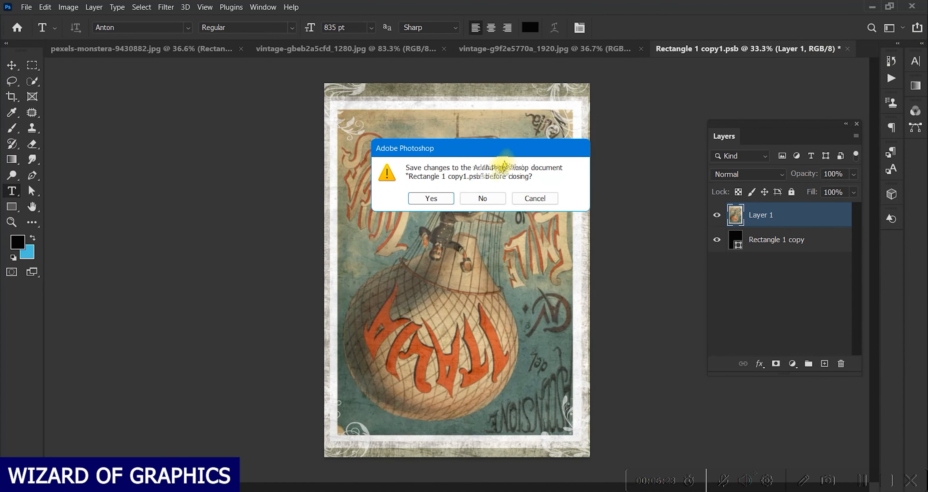
pyautogui.click(426, 201)
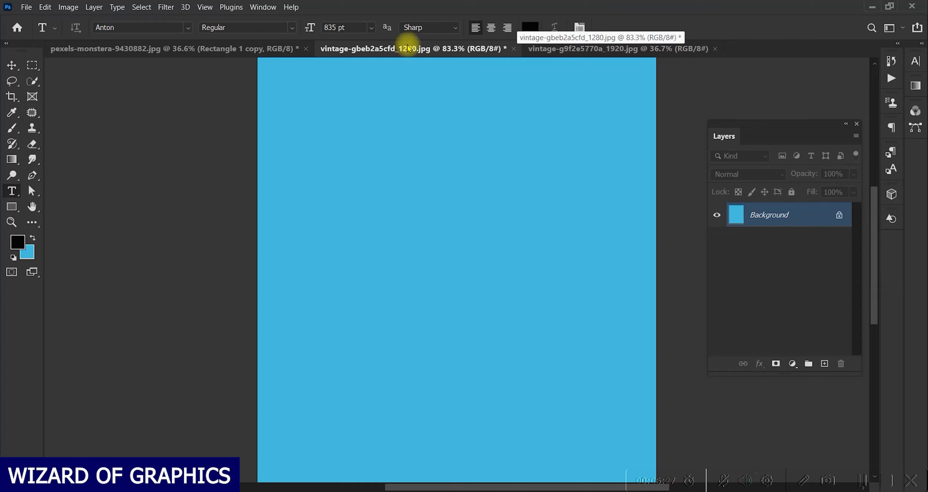
pyautogui.click(205, 54)
# Open the contents of Rectangle 1 and paste in the full horse-rider poster cut from vintage-g9f2e5770a_1920.jpg
pyautogui.click(772, 234)
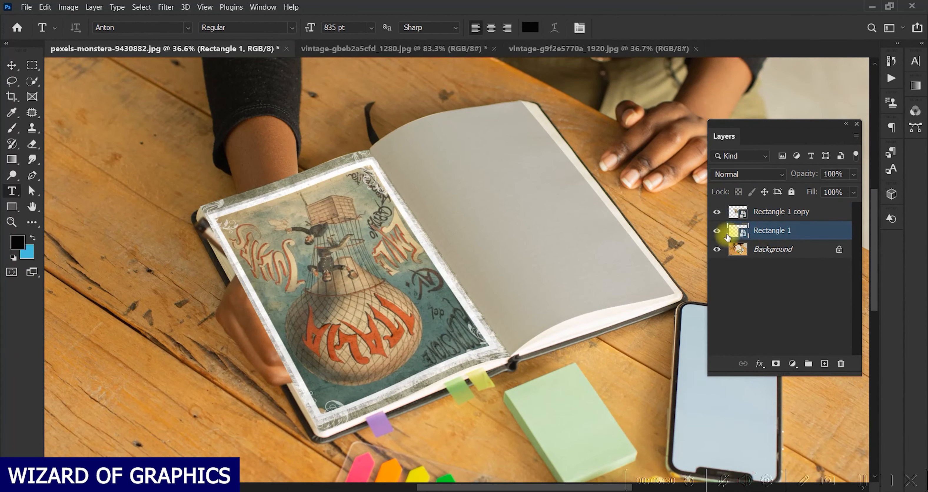
pyautogui.doubleClick(733, 233)
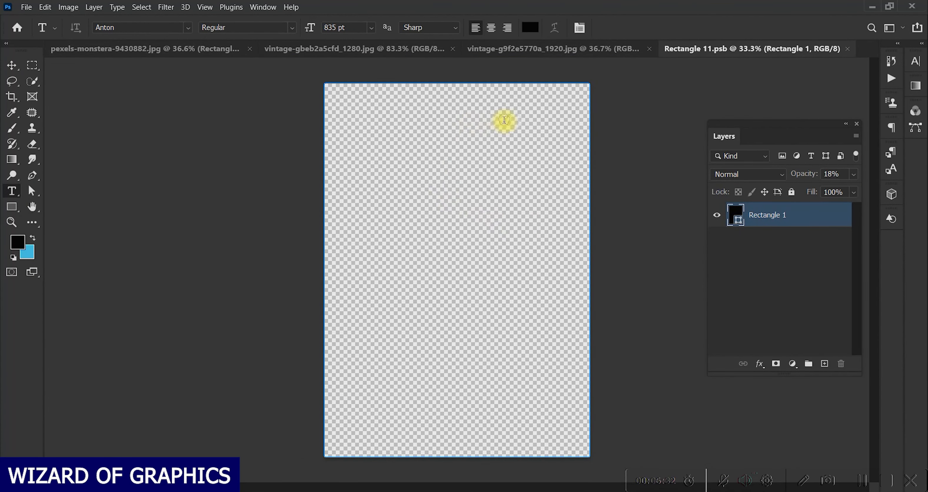
pyautogui.click(536, 54)
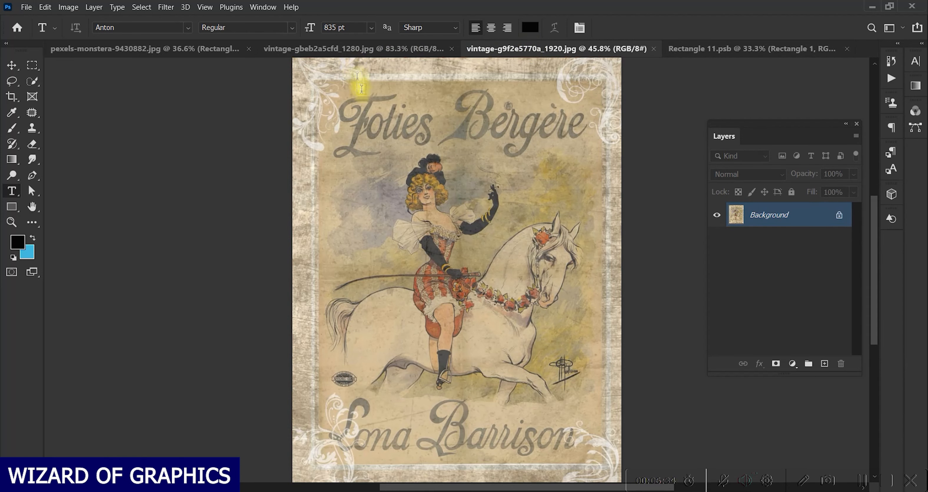
pyautogui.hotkey('ctrl', 'a')
pyautogui.hotkey('ctrl', 'x')
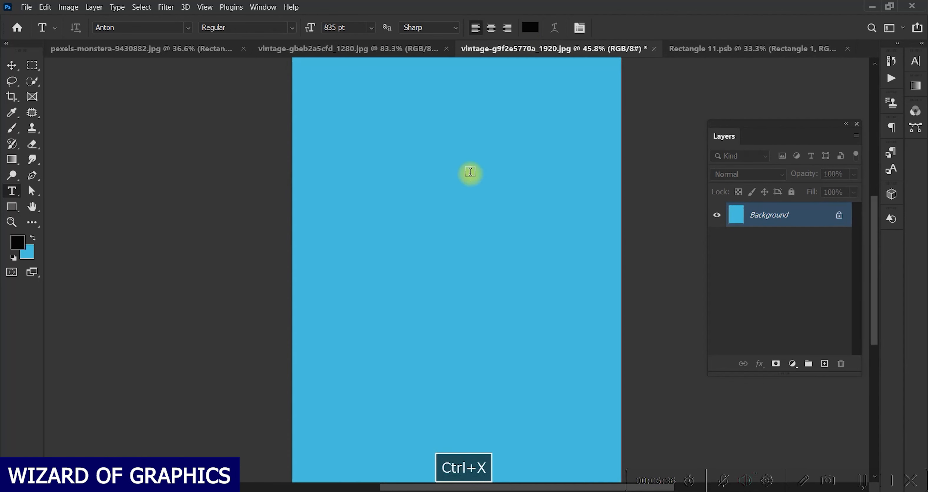
pyautogui.click(714, 53)
pyautogui.hotkey('ctrl', 'v')
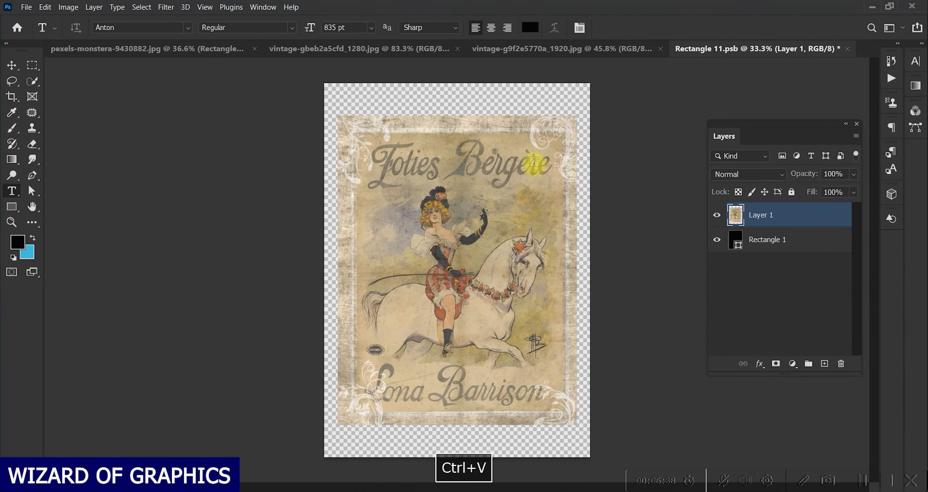
# Scale the horse-rider poster to -121.84% in width and height so it covers the canvas upside down, and nudge it sideways
pyautogui.hotkey('ctrl', 't')
pyautogui.moveTo(581, 428); pyautogui.dragTo(602, 82)
pyautogui.click(486, 221)
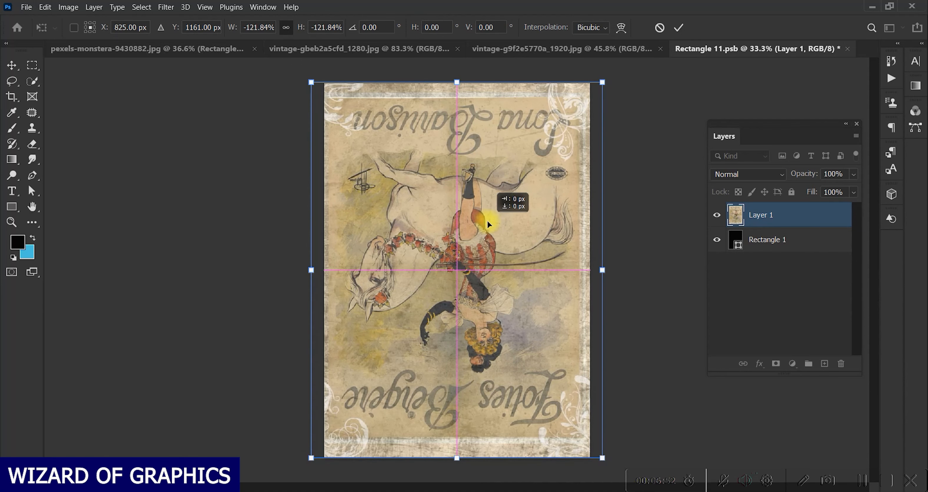
pyautogui.press('Right')
pyautogui.click(679, 27)
pyautogui.press('t')
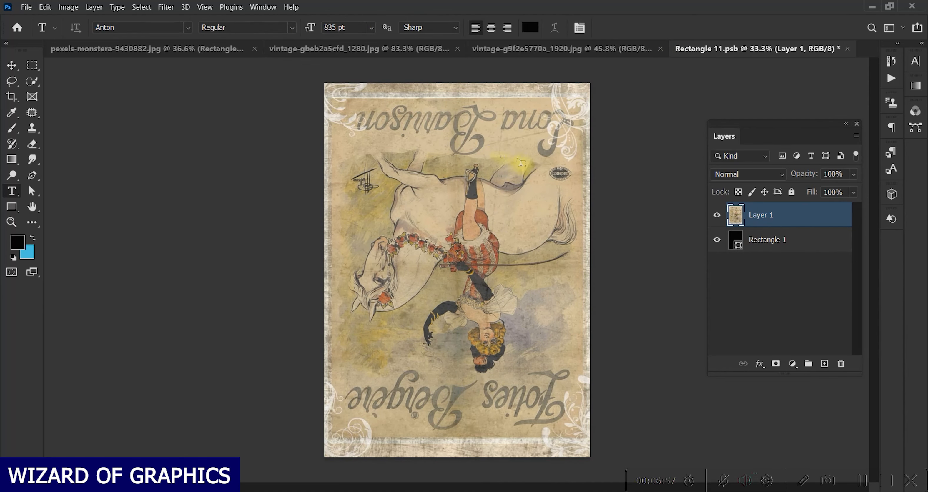
# Save and close Rectangle 11.psb so the horse-rider poster updates on the notebook's right page
pyautogui.click(155, 48)
pyautogui.click(813, 50)
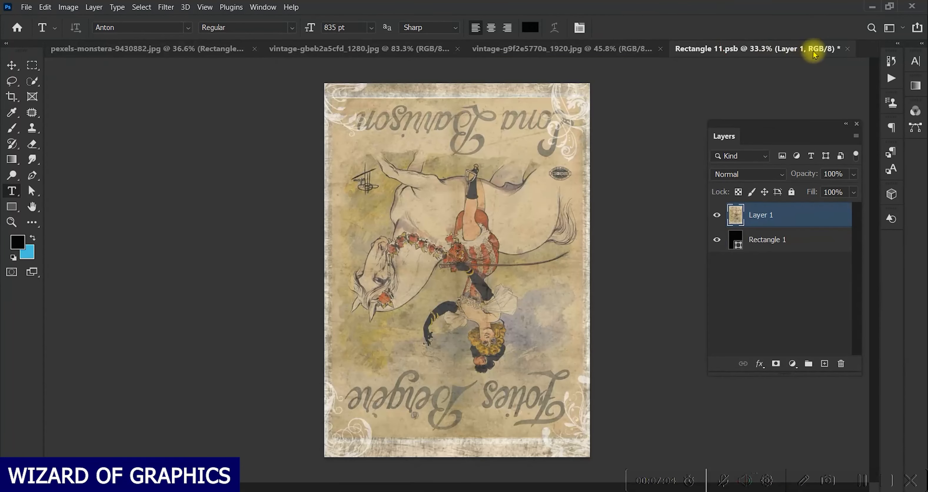
pyautogui.click(848, 49)
pyautogui.click(440, 198)
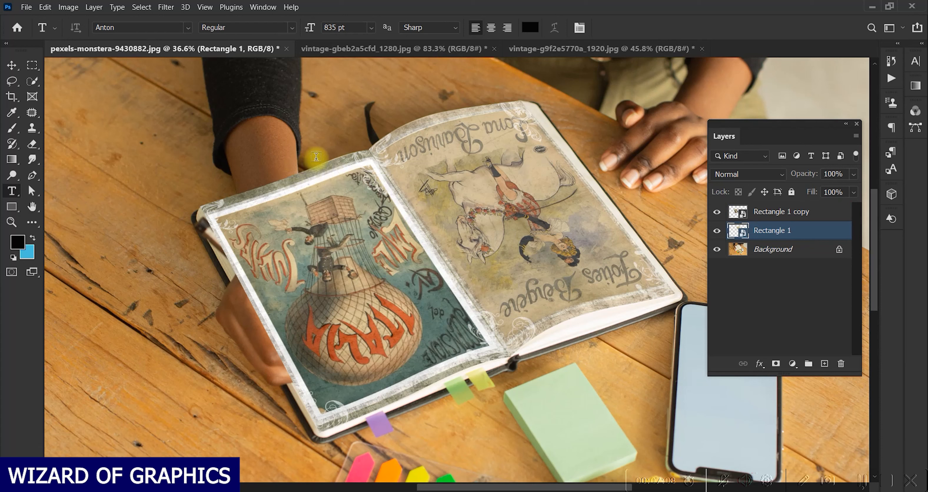
# Switch to the Move tool, select the Background layer and hide the Rectangle 1 copy layer
pyautogui.press('v')
pyautogui.click(781, 217)
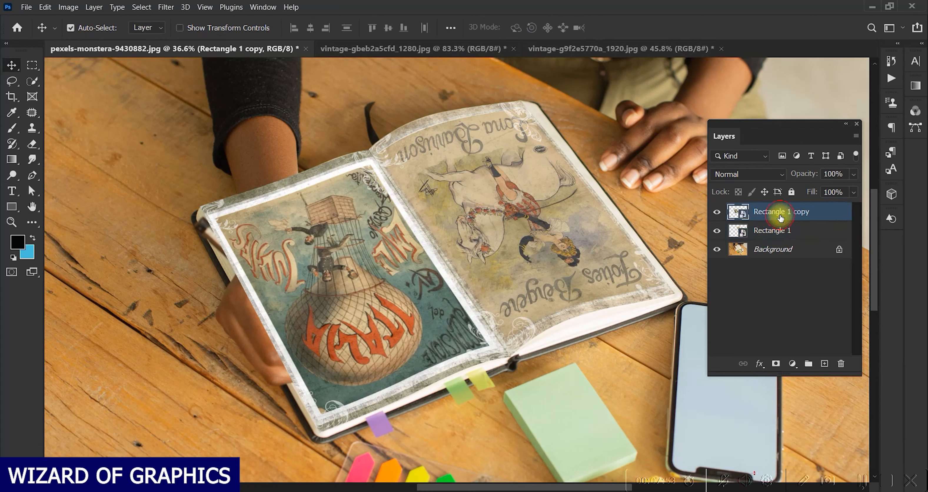
pyautogui.click(769, 253)
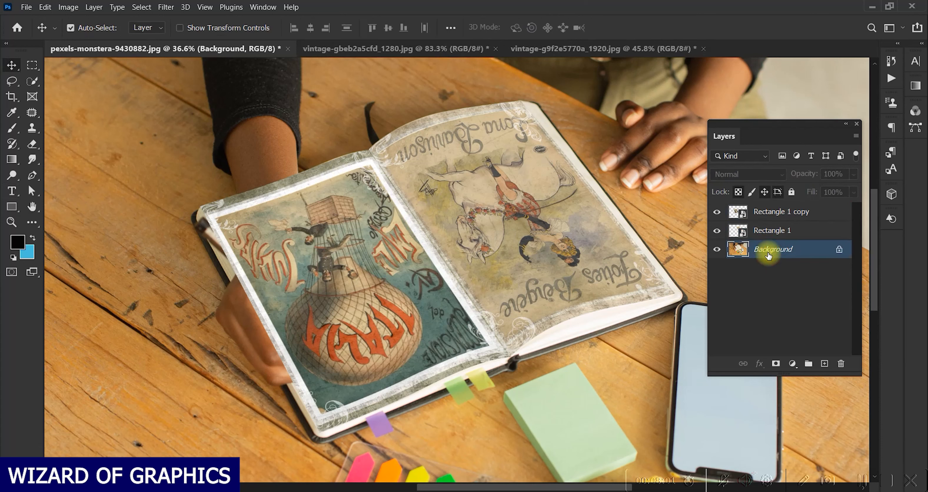
pyautogui.click(716, 214)
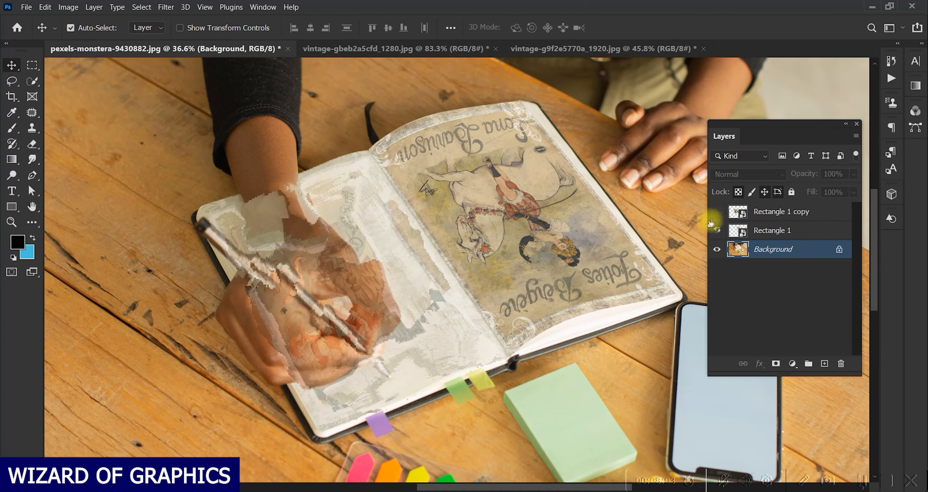
# Select the writing hand, its forearm and the whole pen on the Background layer with the Quick Selection tool
pyautogui.click(30, 82)
pyautogui.moveTo(255, 179); pyautogui.dragTo(264, 198)
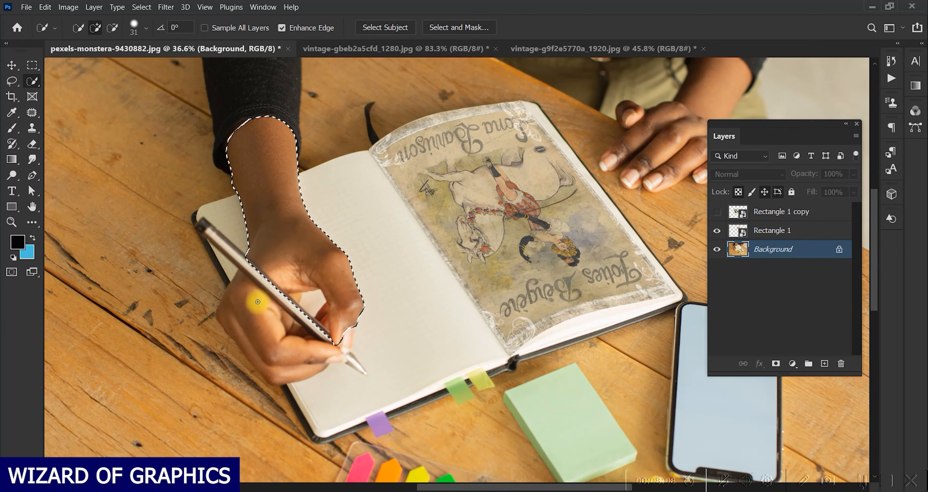
pyautogui.moveTo(257, 314)
pyautogui.mouseDown()
pyautogui.moveTo(264, 326)
pyautogui.moveTo(245, 284)
pyautogui.moveTo(261, 363)
pyautogui.moveTo(336, 369)
pyautogui.moveTo(320, 365)
pyautogui.mouseUp()
pyautogui.scroll(6, 214, 236)
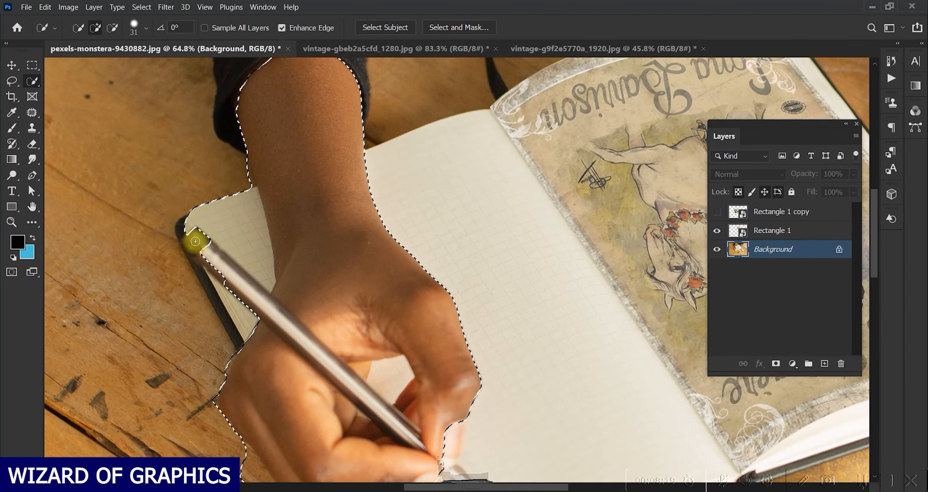
pyautogui.moveTo(192, 242); pyautogui.dragTo(203, 266)
pyautogui.moveTo(210, 304)
pyautogui.mouseDown()
pyautogui.moveTo(220, 296)
pyautogui.moveTo(197, 265)
pyautogui.moveTo(256, 247)
pyautogui.mouseUp()
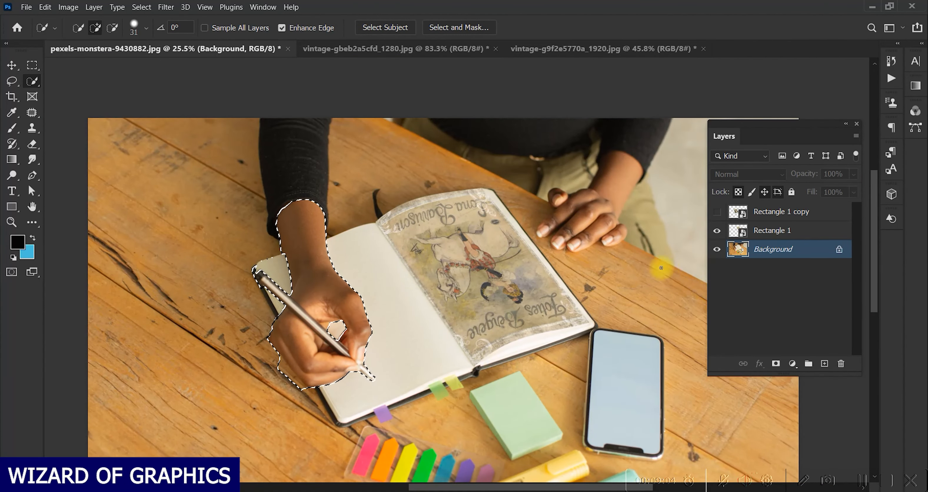
# Duplicate the Background layer with the hand selection as its mask, place it above Rectangle 1 copy and show Rectangle 1 copy again
pyautogui.moveTo(794, 253); pyautogui.dragTo(824, 363)
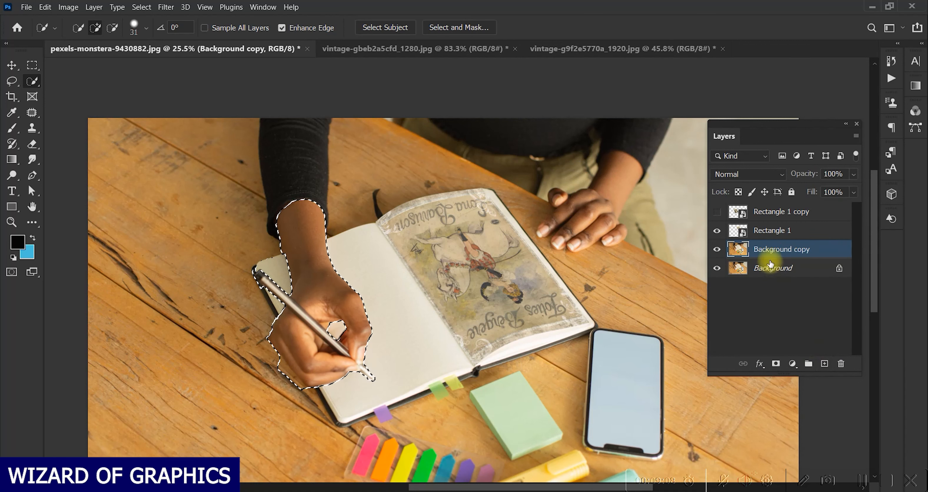
pyautogui.click(777, 364)
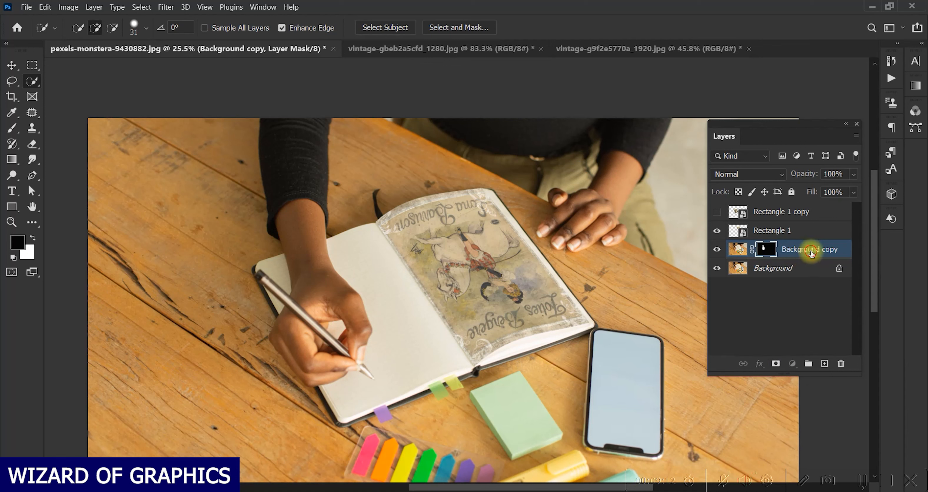
pyautogui.moveTo(809, 249); pyautogui.dragTo(803, 206)
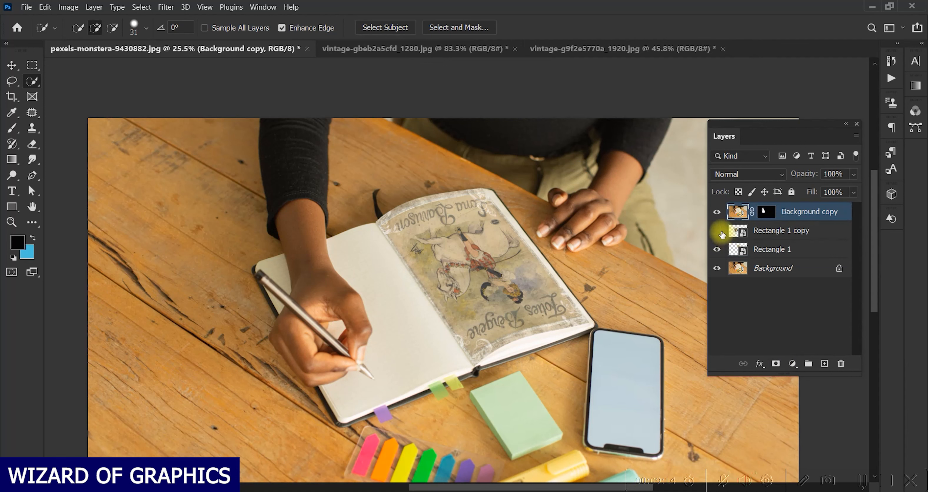
pyautogui.click(718, 231)
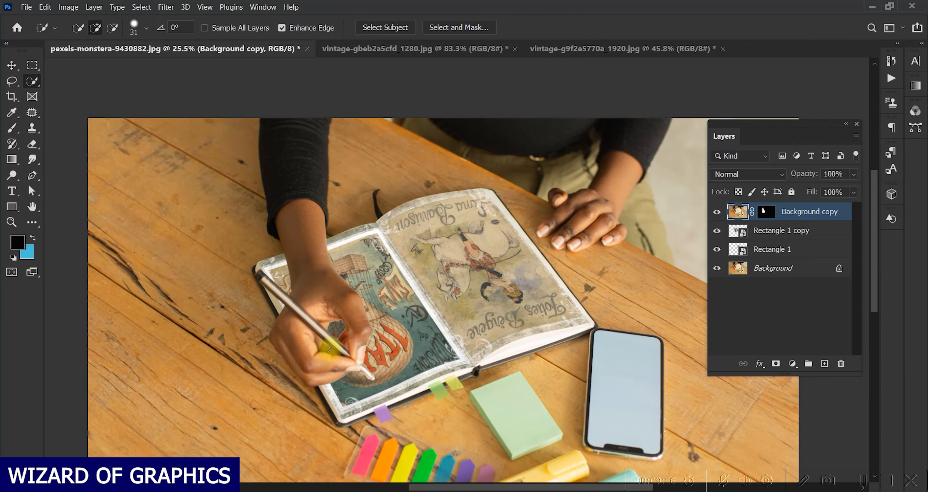
# Open Select and Mask for the Background copy layer's mask and set Feather to 1.1 px and Smooth to 9
pyautogui.scroll(3, 357, 330)
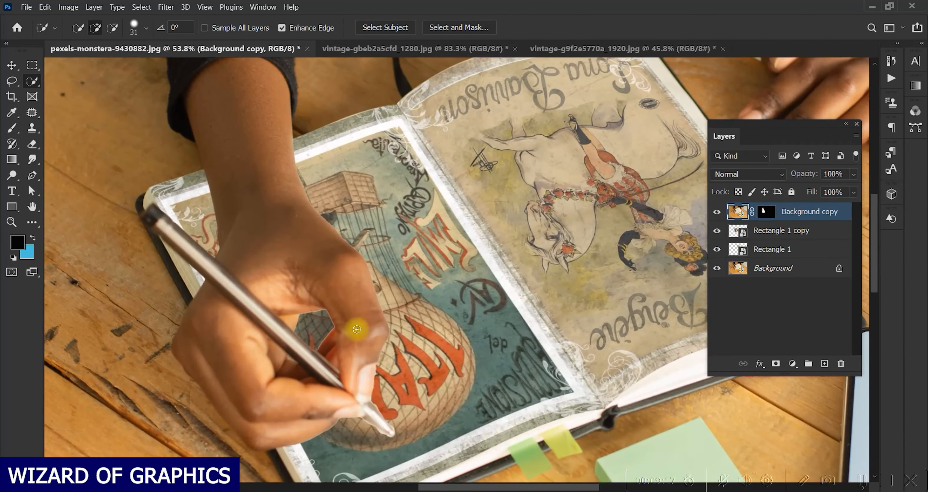
pyautogui.click(766, 211)
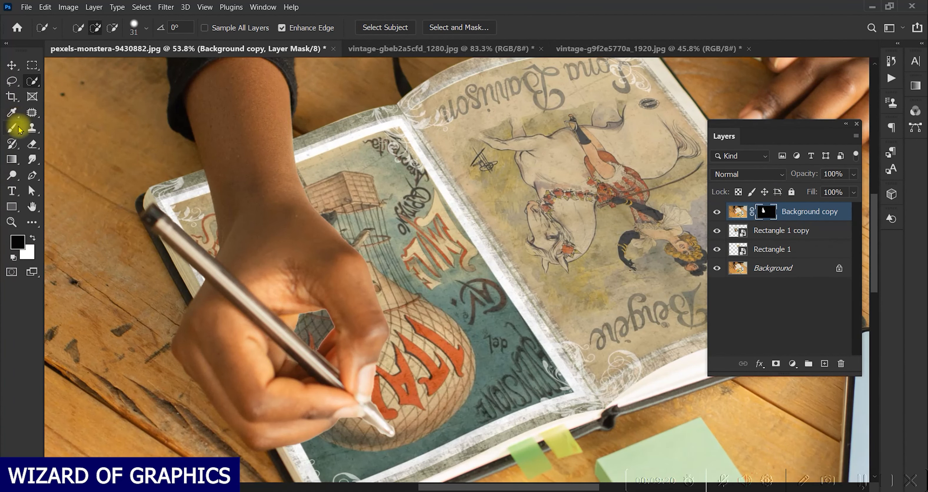
pyautogui.rightClick(767, 212)
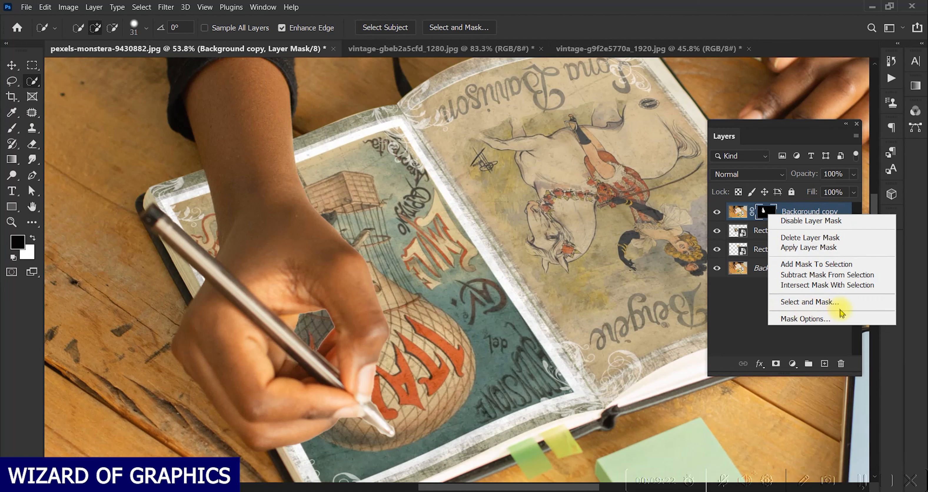
pyautogui.click(825, 302)
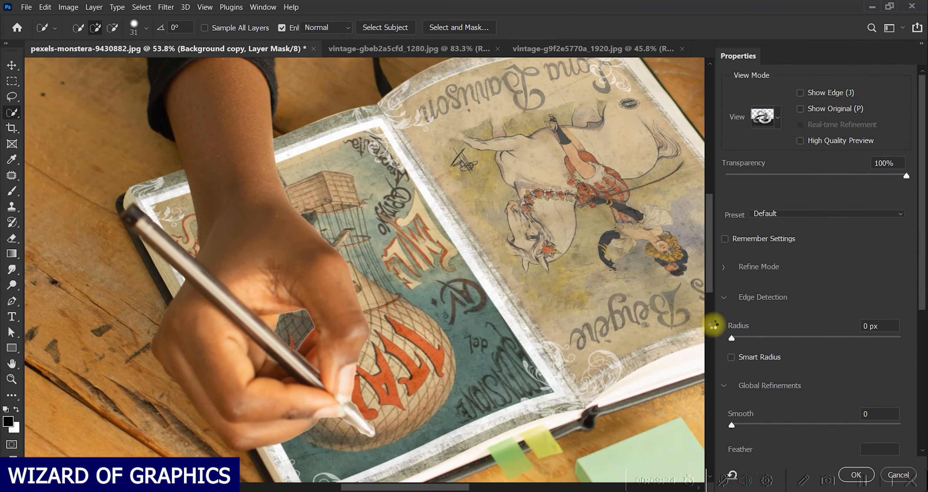
pyautogui.scroll(-2, 836, 294)
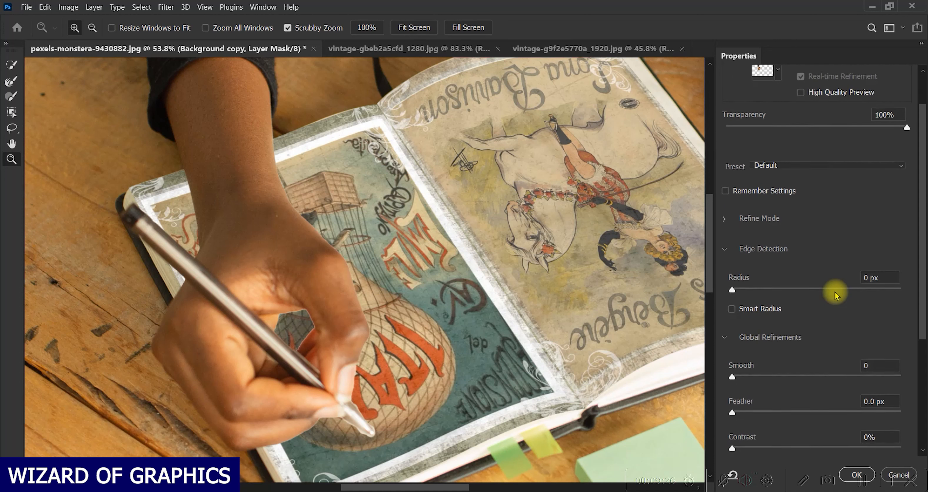
pyautogui.scroll(-2, 835, 293)
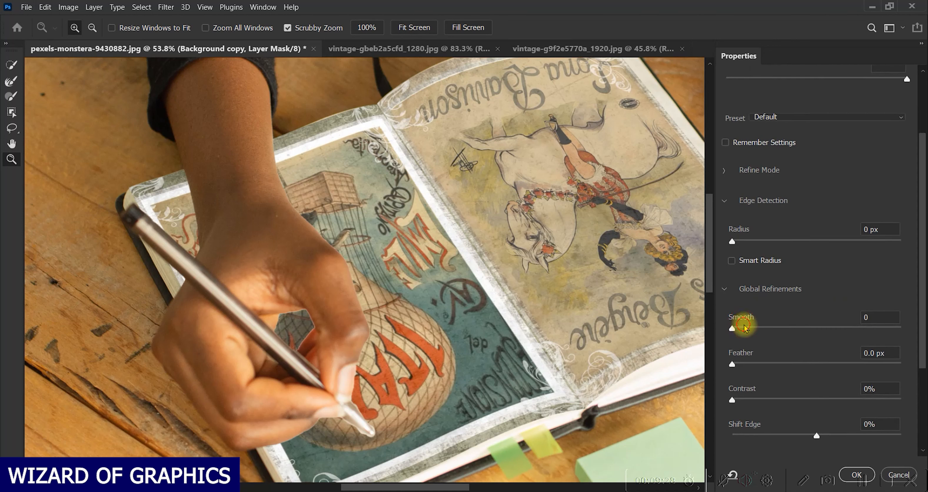
pyautogui.moveTo(749, 368); pyautogui.dragTo(742, 364)
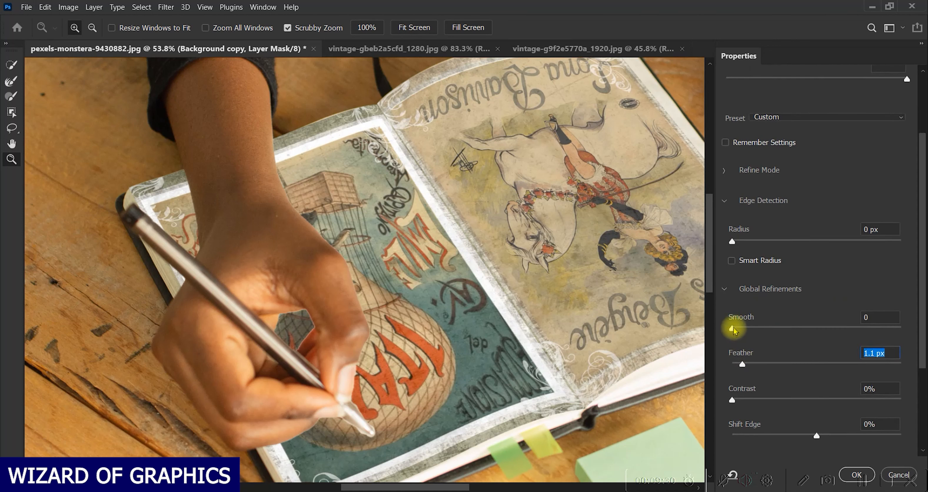
pyautogui.moveTo(748, 329); pyautogui.dragTo(751, 329)
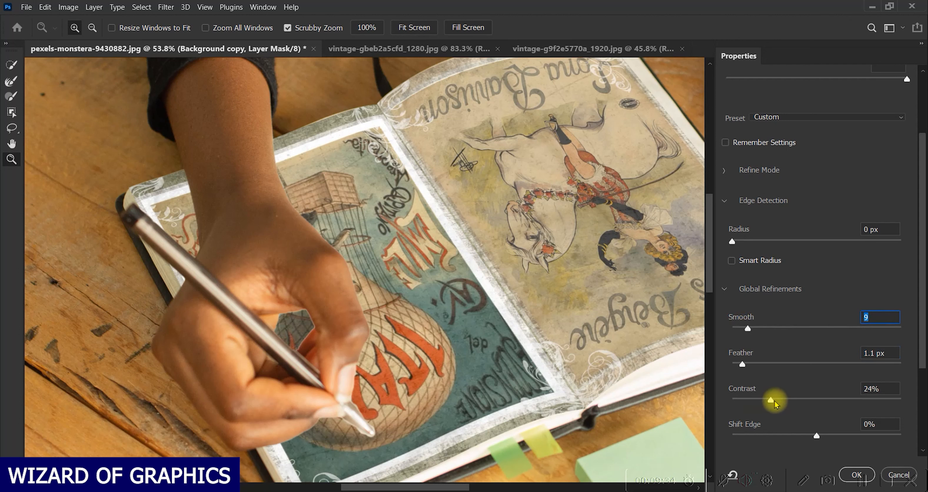
# Set the mask's Contrast to 20% and Shift Edge to -75%, and output the result as a new layer with a layer mask
pyautogui.click(787, 400)
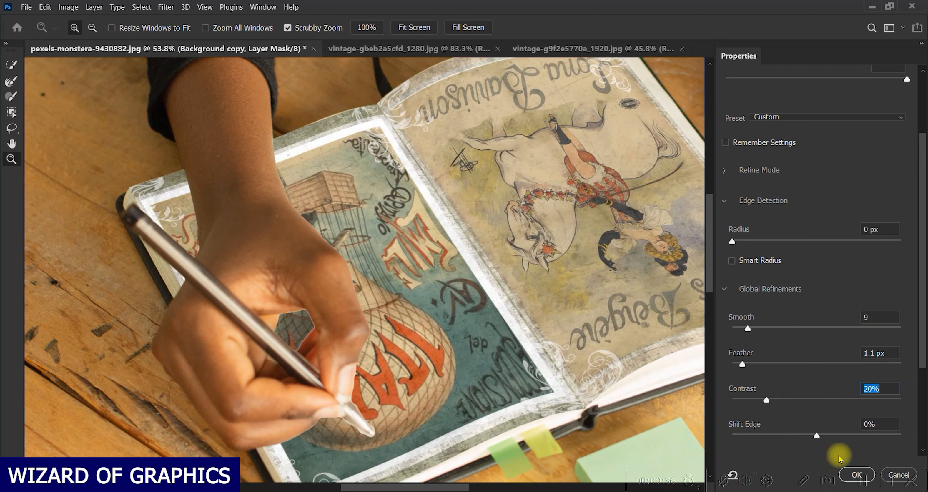
pyautogui.click(838, 436)
pyautogui.moveTo(854, 434); pyautogui.dragTo(758, 436)
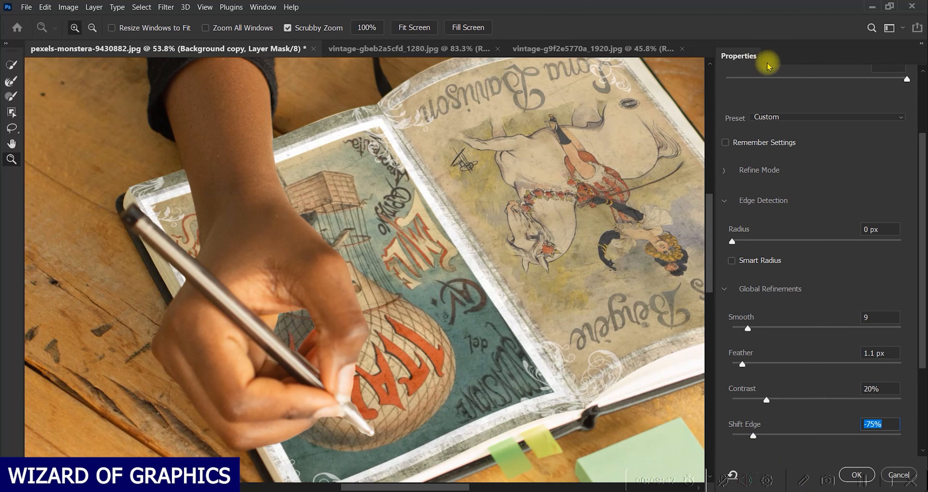
pyautogui.click(859, 472)
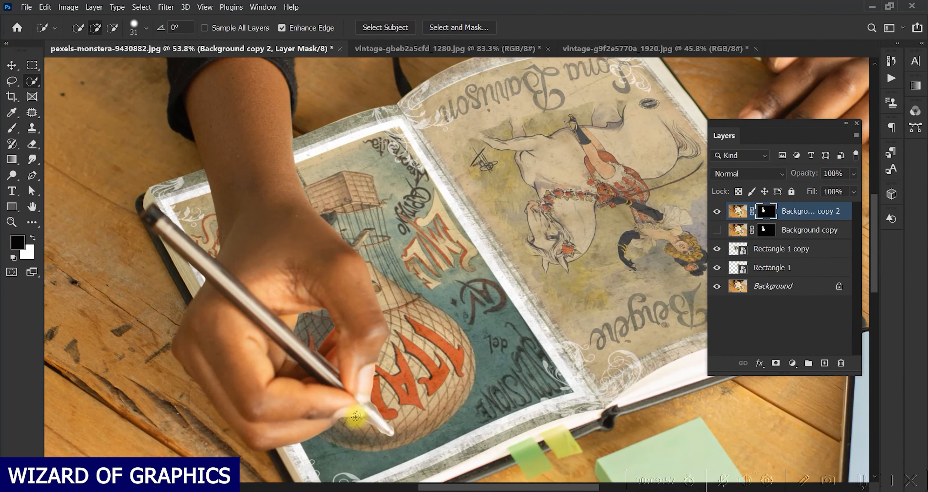
# Paint black on the Background copy 2 mask with a small brush to hide the pale fringe around the pen tip, undoing stray strokes
pyautogui.scroll(12, 391, 407)
pyautogui.moveTo(322, 367); pyautogui.dragTo(380, 222)
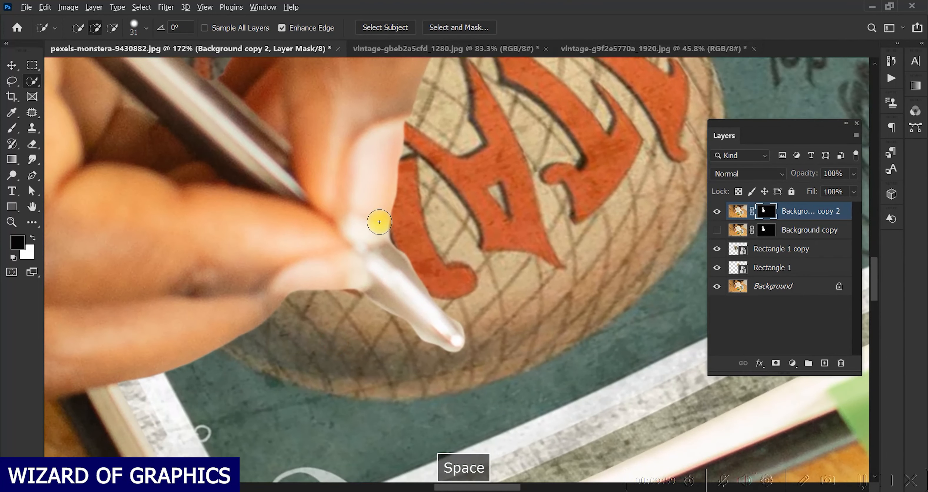
pyautogui.scroll(-2, 379, 223)
pyautogui.click(12, 128)
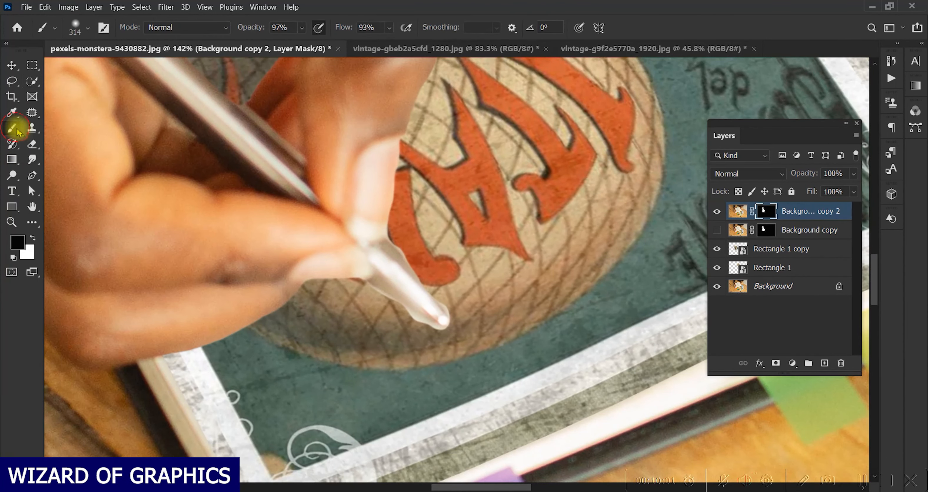
pyautogui.moveTo(468, 254)
pyautogui.mouseDown()
pyautogui.moveTo(328, 253)
pyautogui.moveTo(383, 265)
pyautogui.moveTo(413, 251)
pyautogui.moveTo(396, 244)
pyautogui.mouseUp()
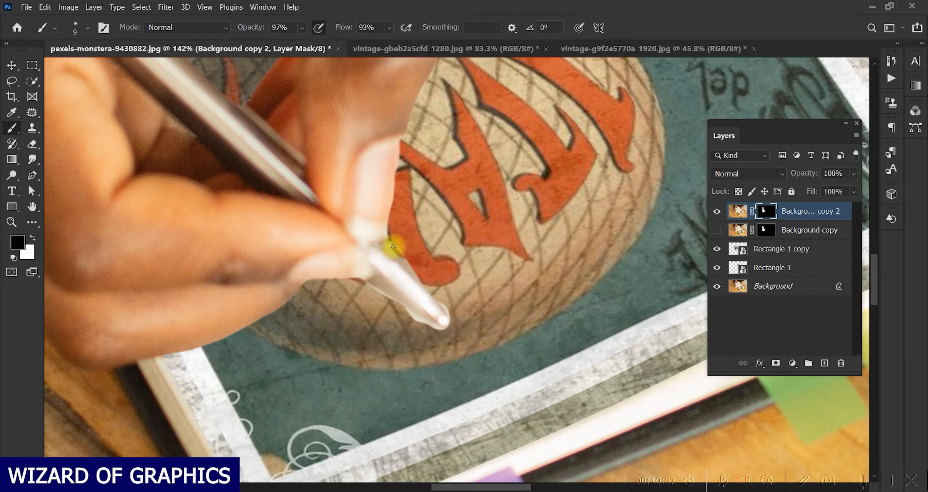
pyautogui.hotkey('ctrl', 'z')
pyautogui.moveTo(391, 241)
pyautogui.mouseDown()
pyautogui.moveTo(412, 268)
pyautogui.moveTo(397, 244)
pyautogui.mouseUp()
pyautogui.hotkey('ctrl', 'z')
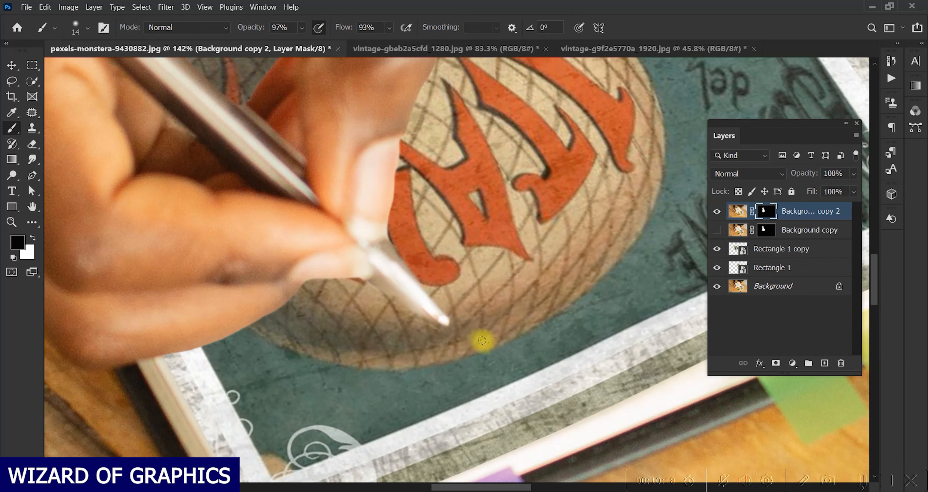
pyautogui.hotkey('ctrl', 'z')
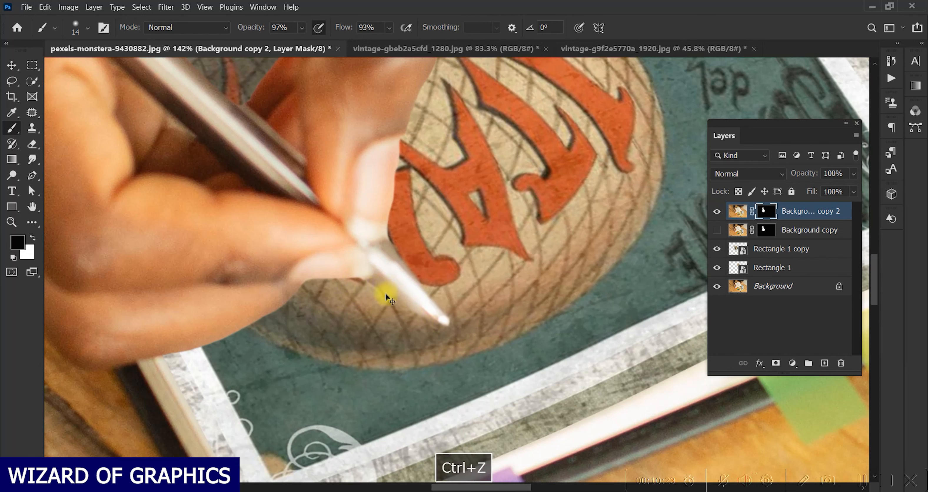
# Paint white on the Background copy 2 mask with the 14 px brush to restore the end of the pen tip
pyautogui.press('x')
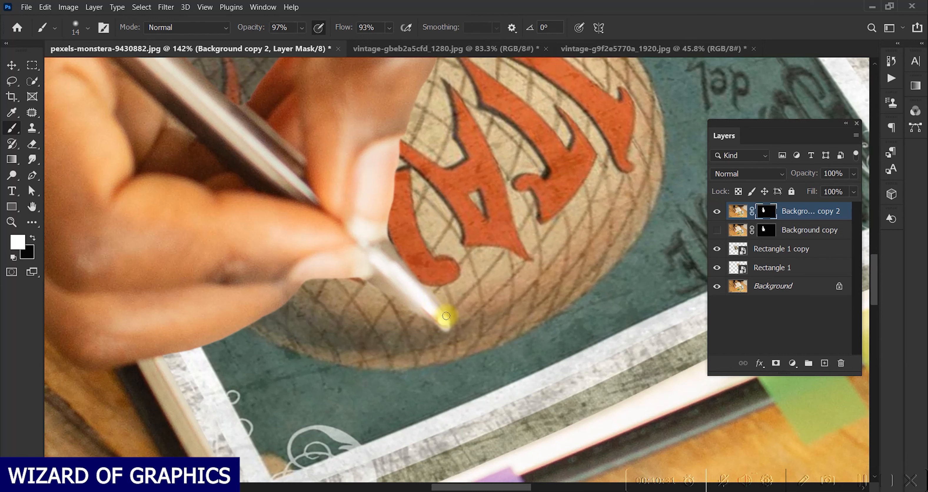
pyautogui.press('x')
pyautogui.press('x')
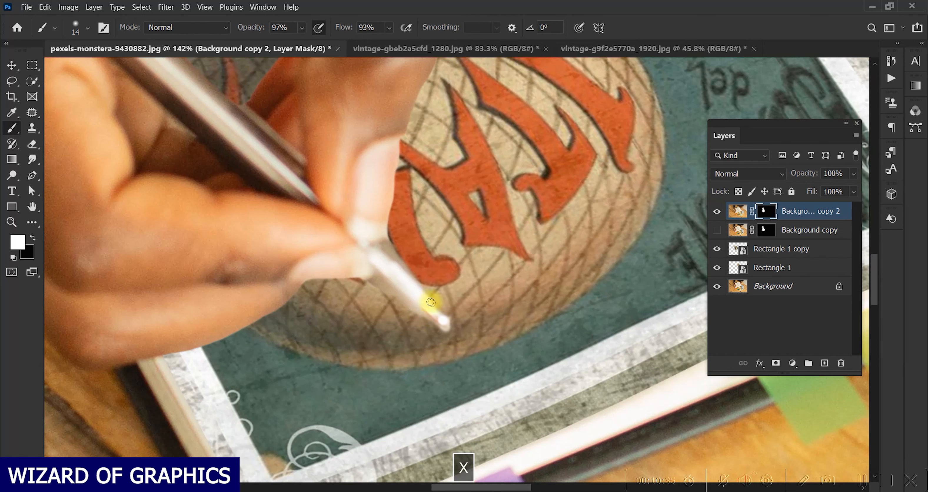
pyautogui.moveTo(431, 303); pyautogui.dragTo(446, 332)
pyautogui.scroll(-10, 467, 344)
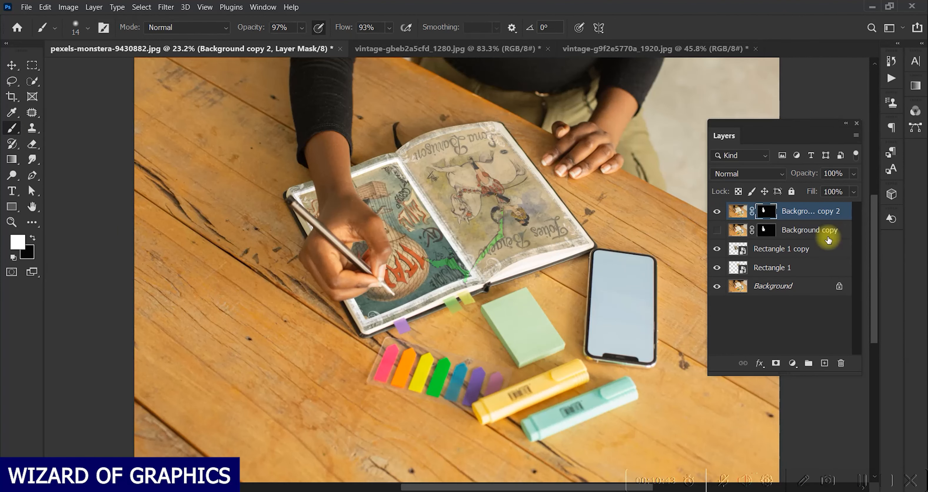